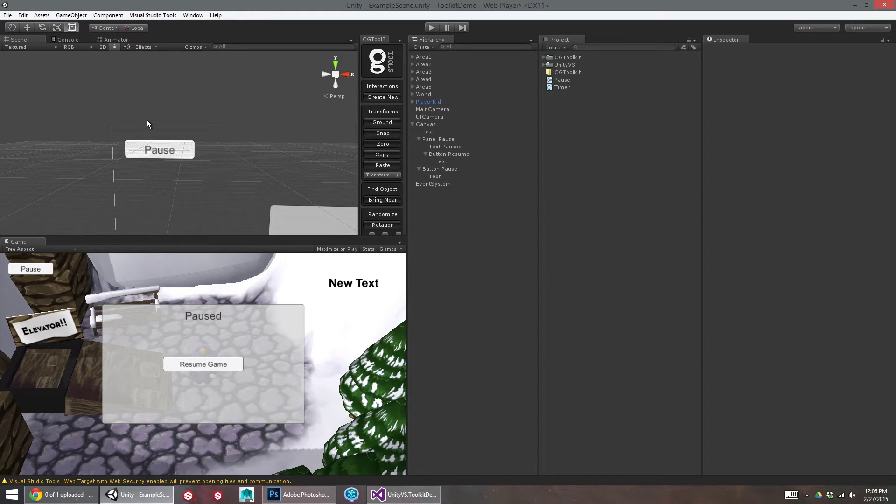
Open the File menu while ExampleScene and its pause overlay are showing
click(7, 15)
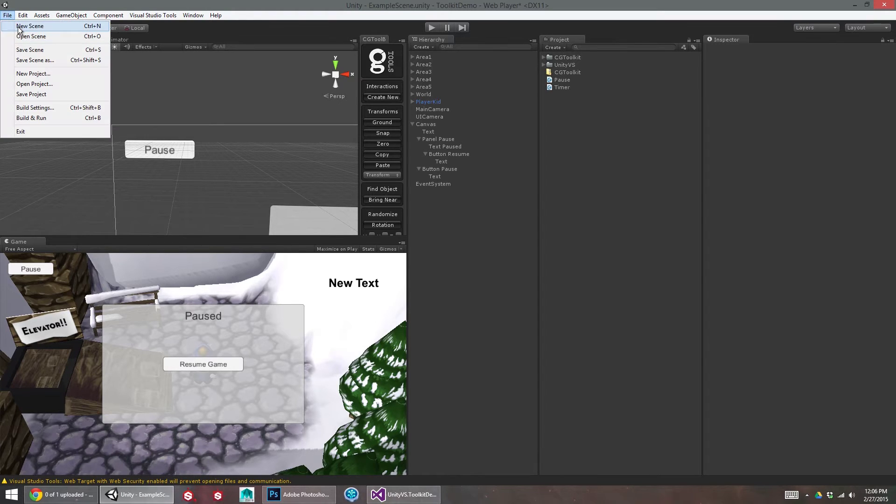
Save ExampleScene's changes and start a new empty scene
click(18, 26)
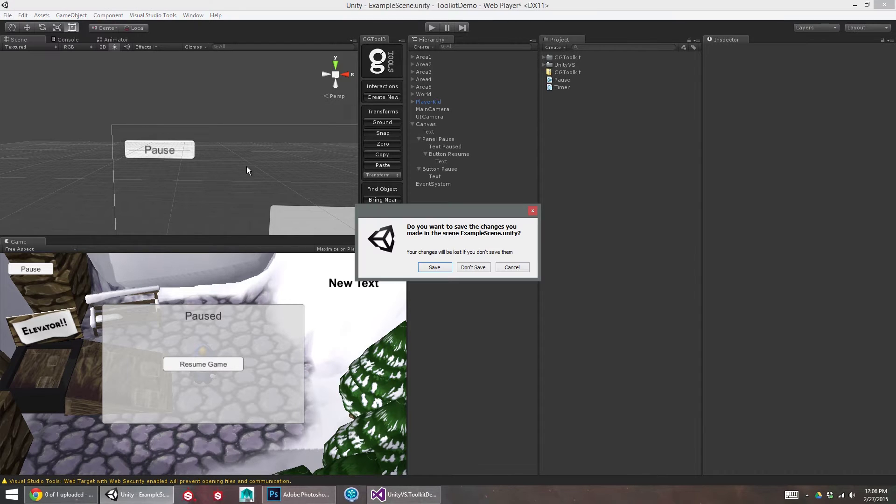
click(435, 268)
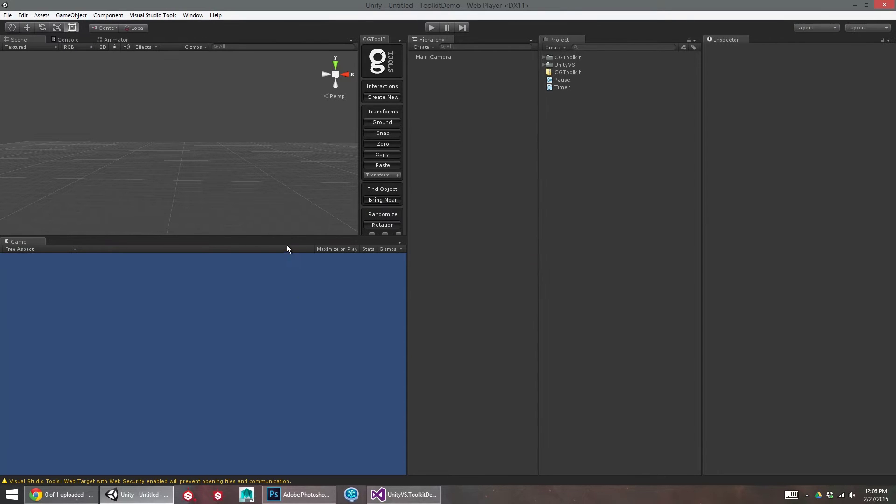
drag(285, 237, 284, 228)
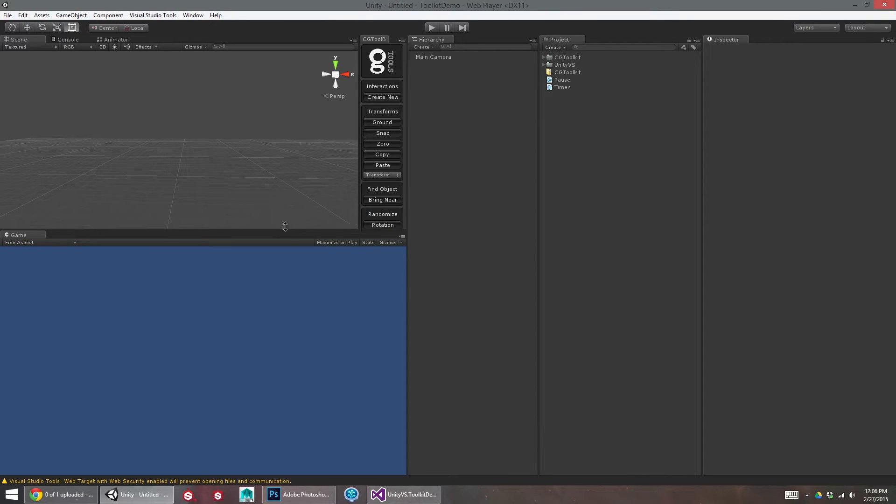
Reopen ExampleScene from the CGToolkit > Example folder
click(544, 57)
click(550, 95)
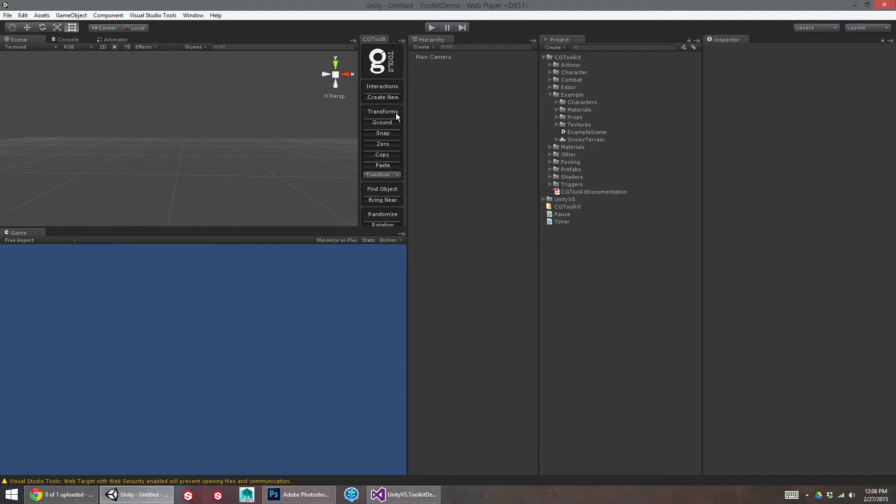
double_click(578, 133)
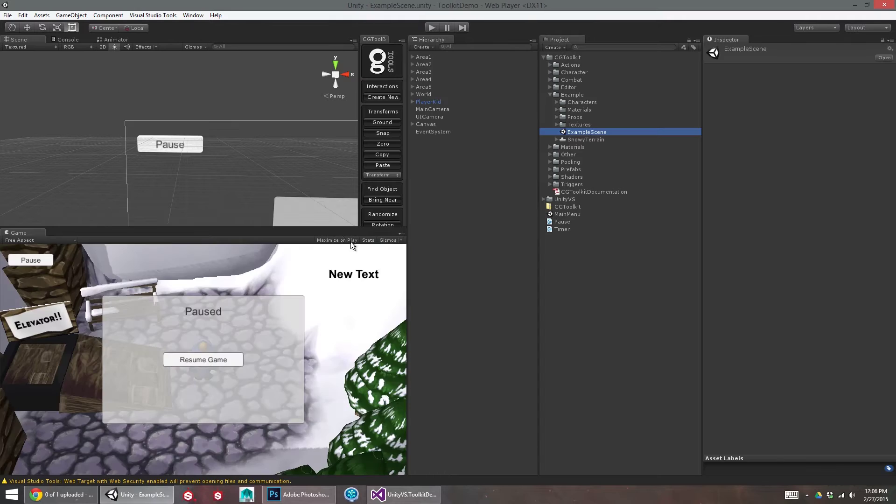
Widen the Scene view and turn off Show Grid in the Gizmos options
drag(340, 228, 556, 257)
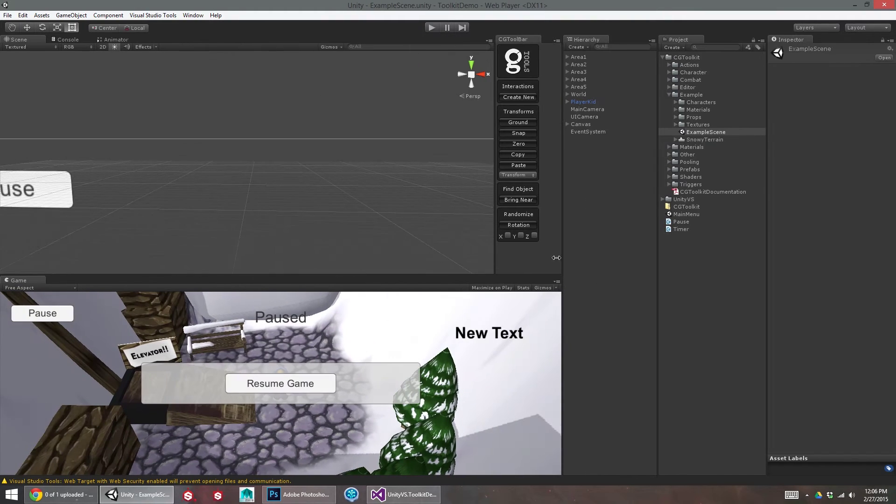
click(326, 156)
alt+drag(265, 199, 337, 47)
click(337, 48)
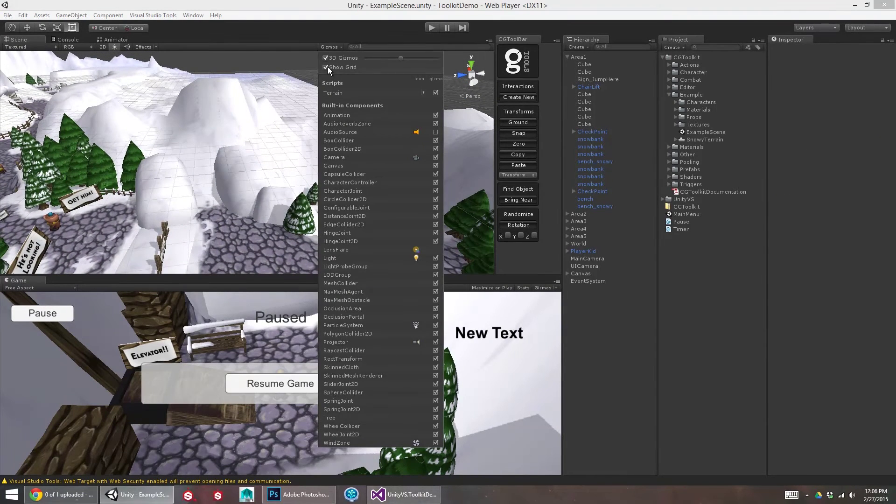
click(327, 67)
click(306, 35)
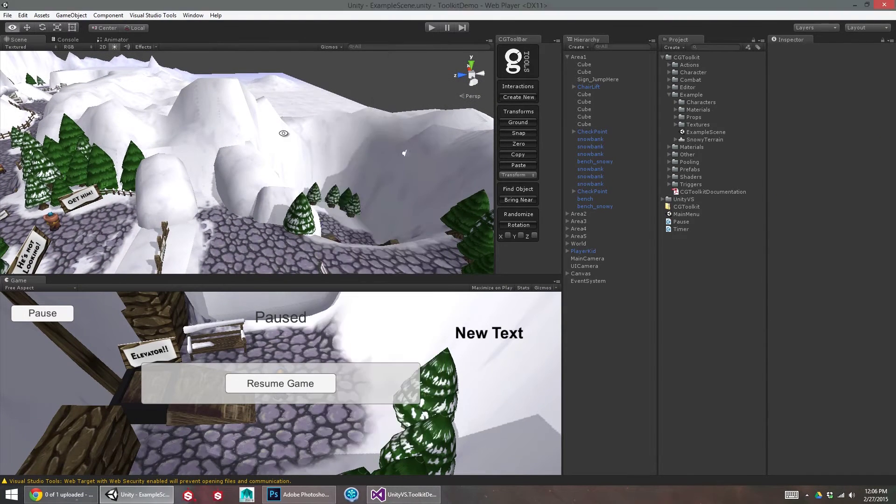
Maximize the Scene view and frame a raised view down the snowy cobbled path
alt+drag(303, 93, 327, 207)
key(shift+space)
alt+right_drag(327, 208, 384, 207)
alt+drag(385, 207, 396, 185)
key(t)
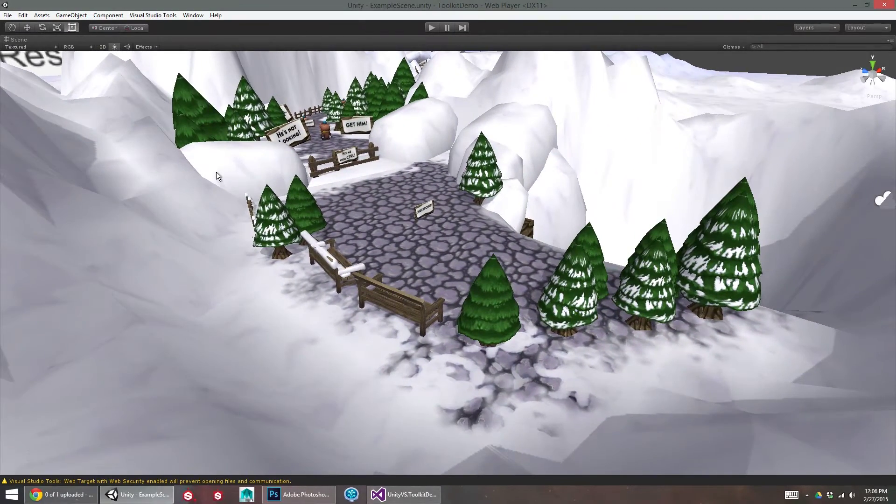
Launch Snipping Tool from the Start search with 'snip'
key(super)
text(snip)
key(Return)
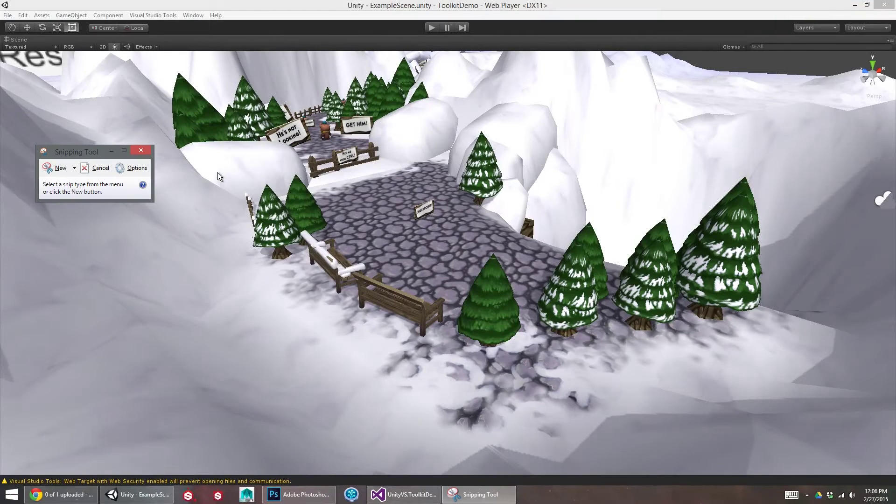
Snip a rectangle covering the whole Scene view of the cobbled path
click(54, 174)
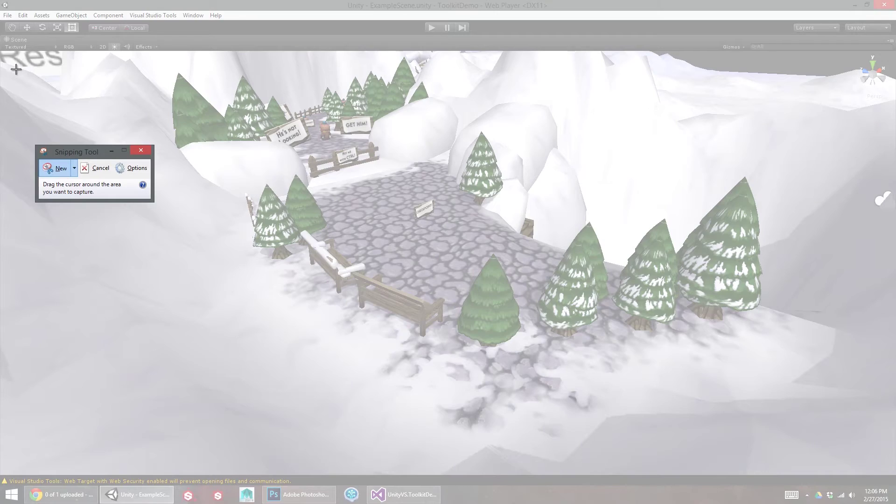
drag(22, 62, 886, 467)
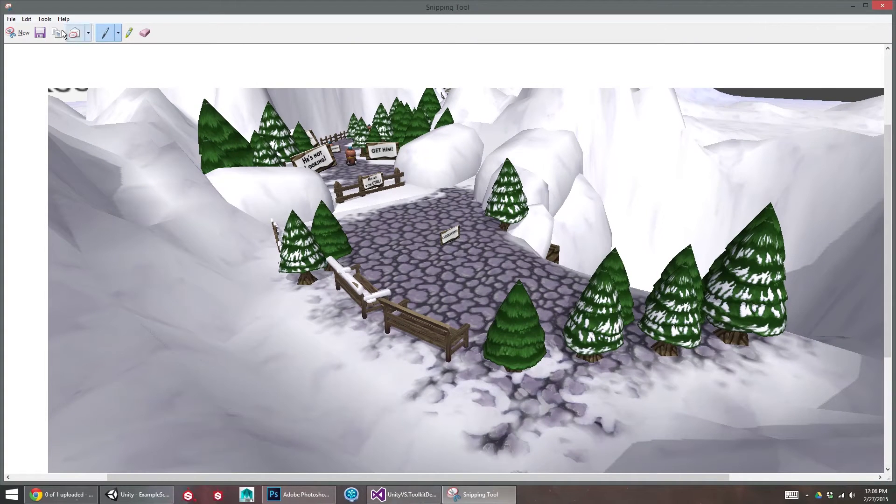
Paste the captured scene into a new Photoshop document
click(298, 495)
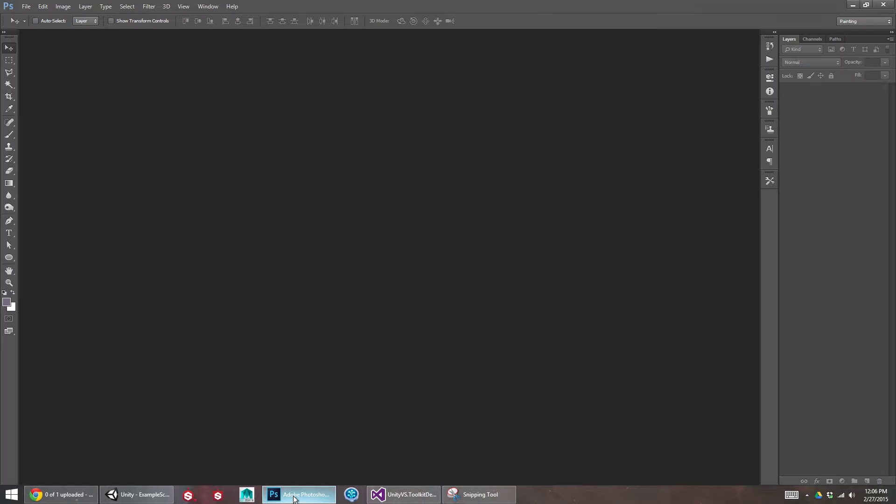
key(ctrl+n)
key(Return)
key(ctrl+v)
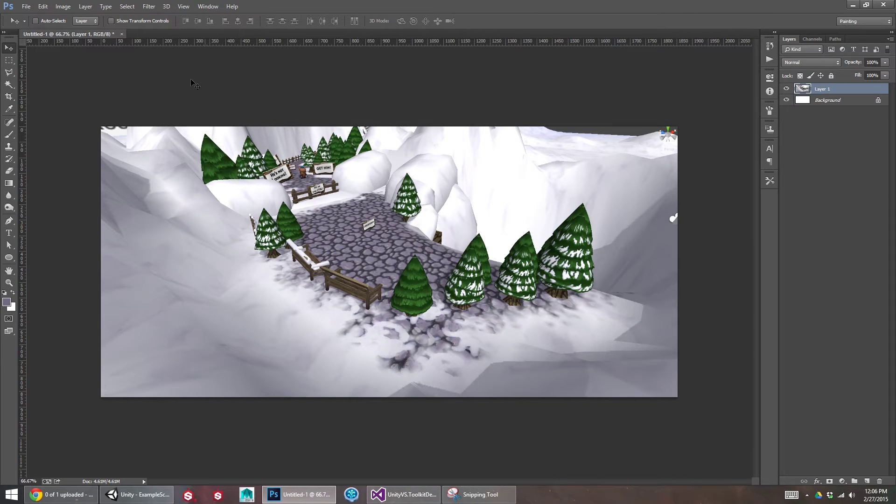
Apply a Gaussian Blur to the pasted image
click(148, 6)
mouse_move(177, 112)
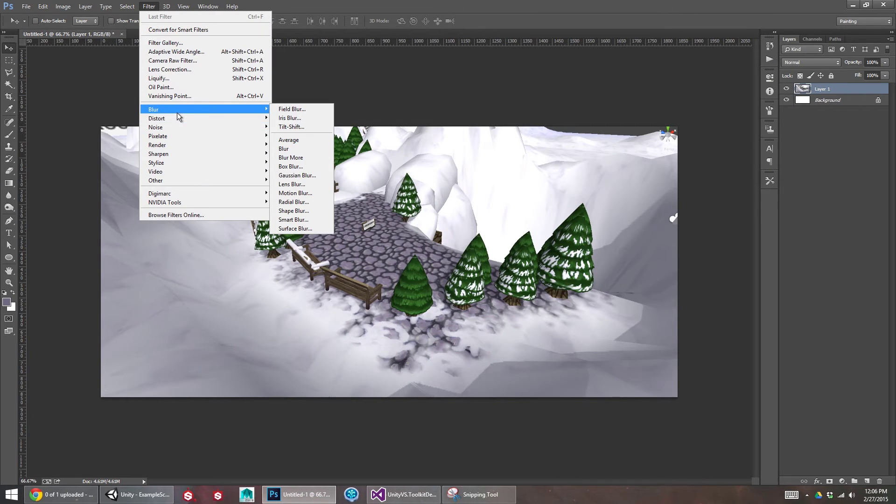
click(297, 175)
drag(393, 275, 390, 273)
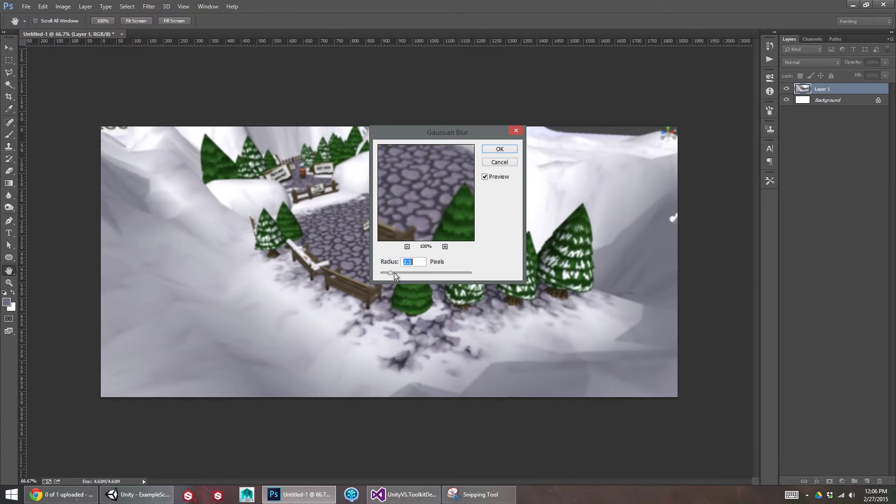
click(497, 149)
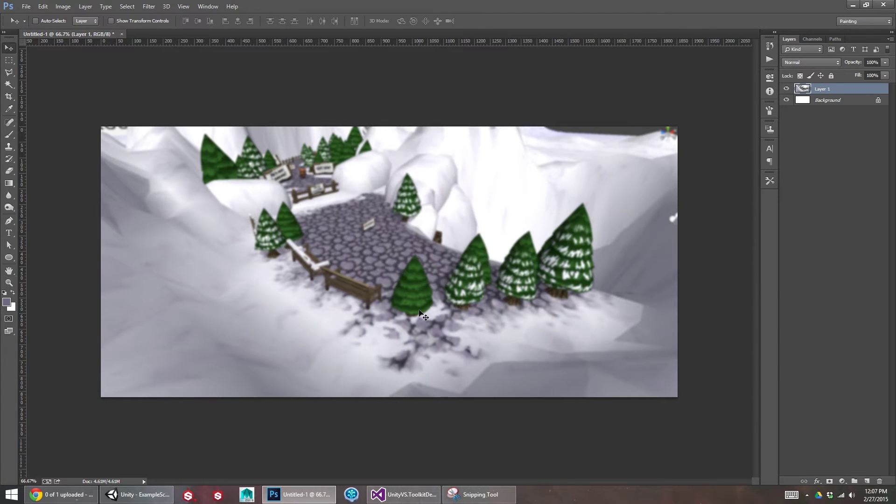
Content-aware fill the image's top-right corner and deselect
key(m)
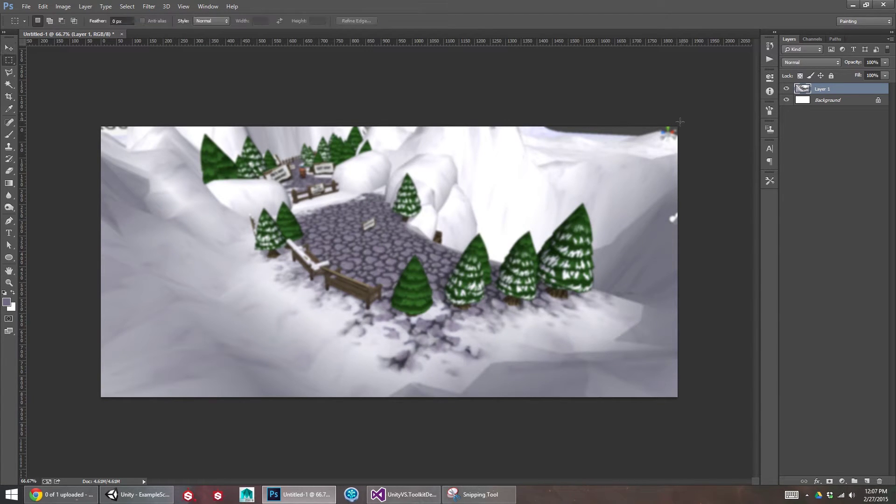
drag(680, 125, 657, 151)
key(shift+BackSpace)
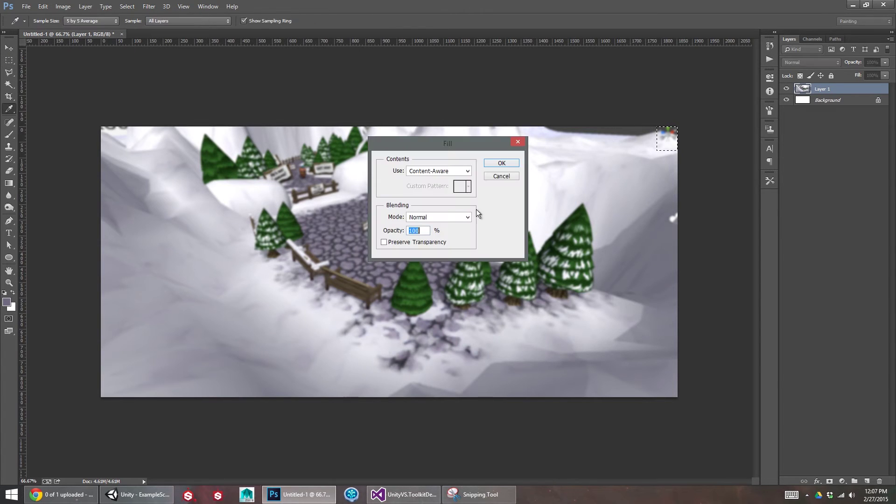
key(Return)
key(ctrl+d)
Save the image as a JPEG and close Photoshop
key(ctrl+shift+s)
key(Return)
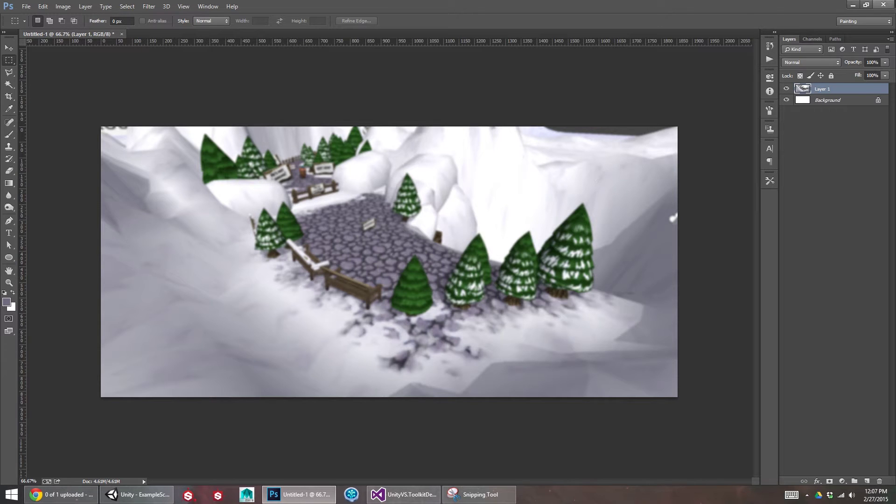
click(891, 5)
Close Snipping Tool without saving and restore Unity's full editor layout
click(460, 182)
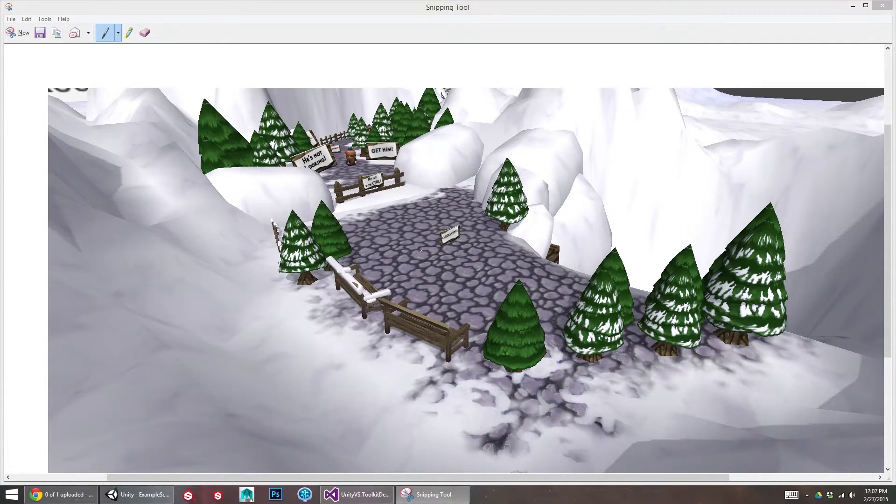
click(881, 5)
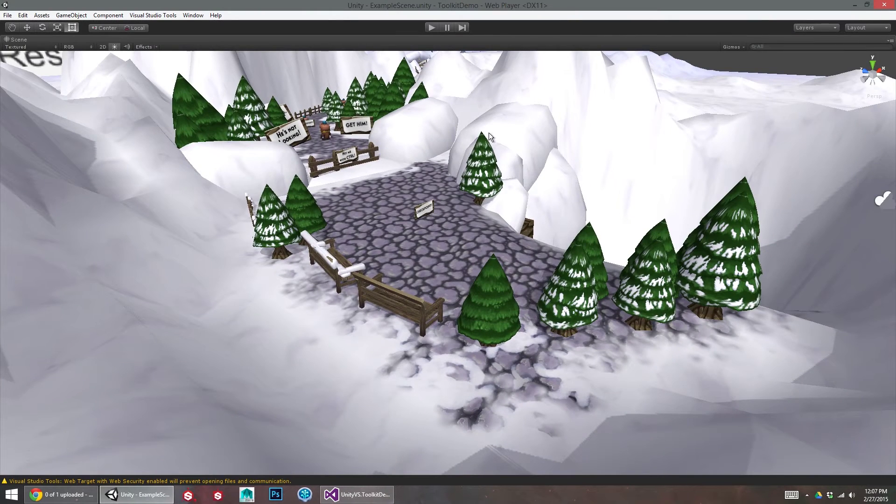
key(shift+space)
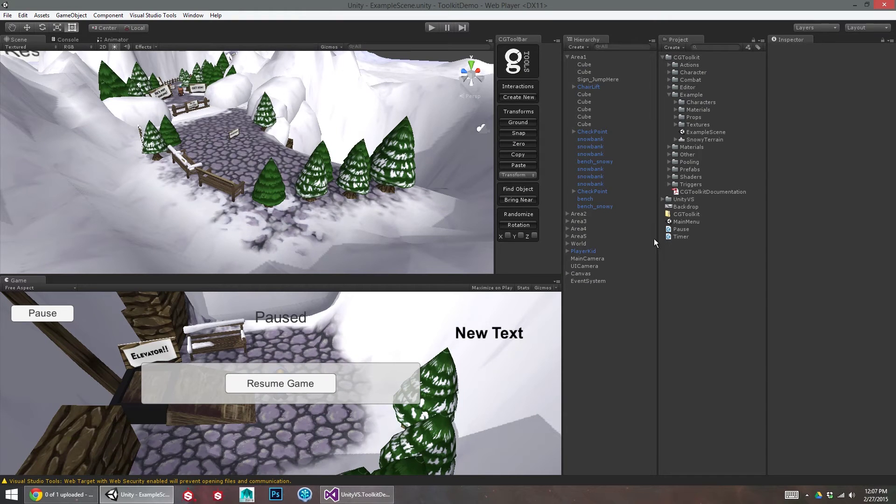
Set Backdrop's Texture Type to Sprite (2D and UI), apply, and open the MainMenu scene
click(694, 207)
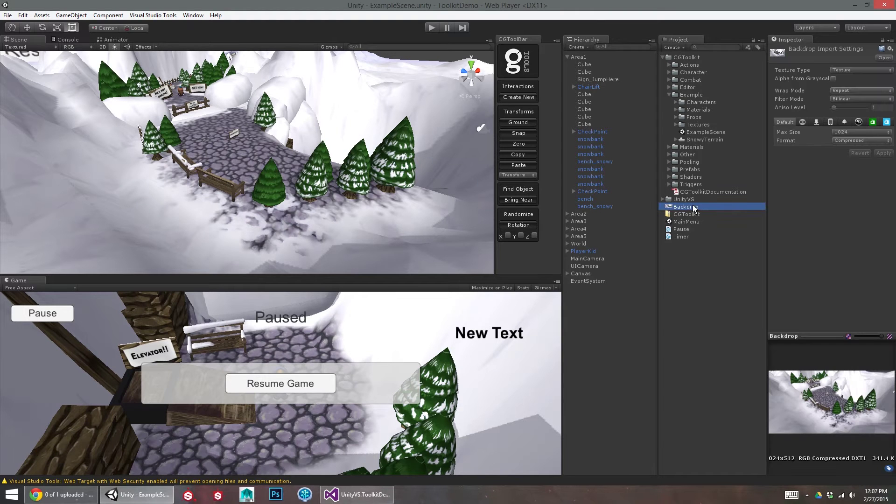
click(836, 70)
click(836, 76)
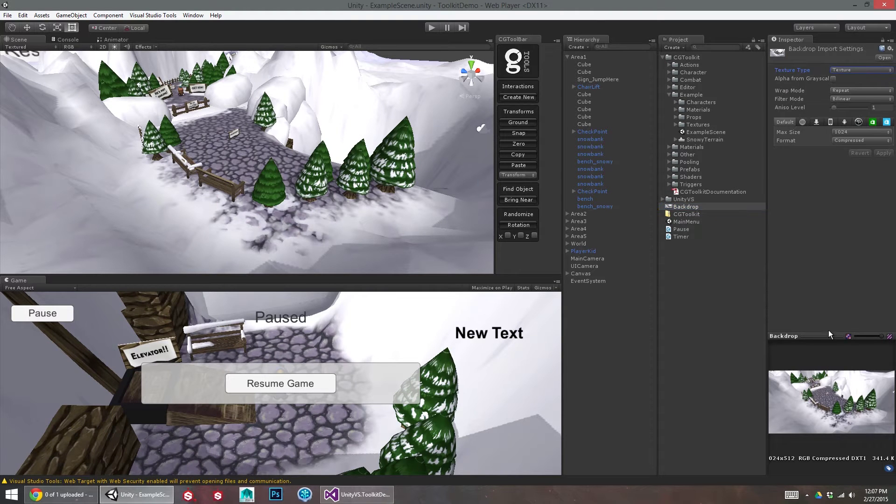
drag(768, 309, 701, 310)
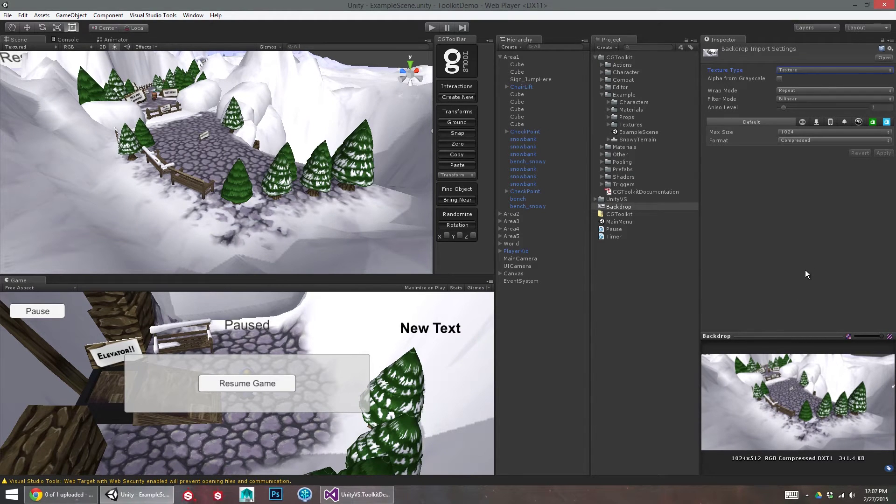
click(817, 71)
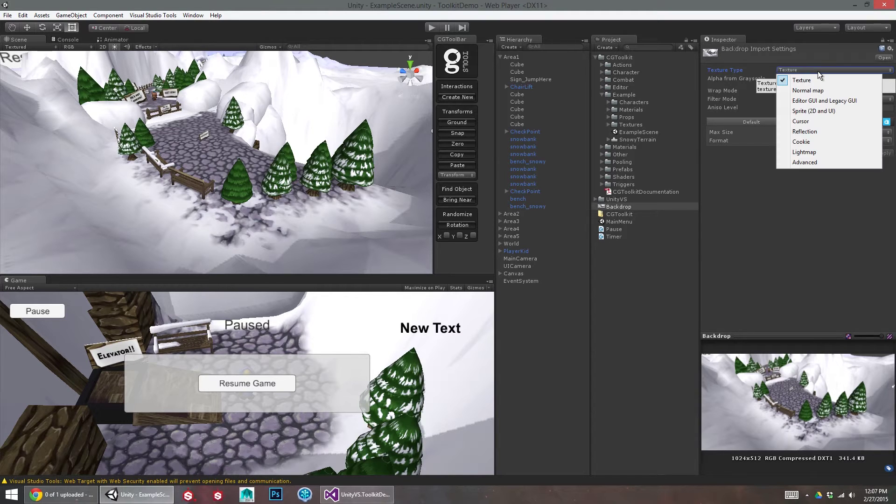
click(816, 111)
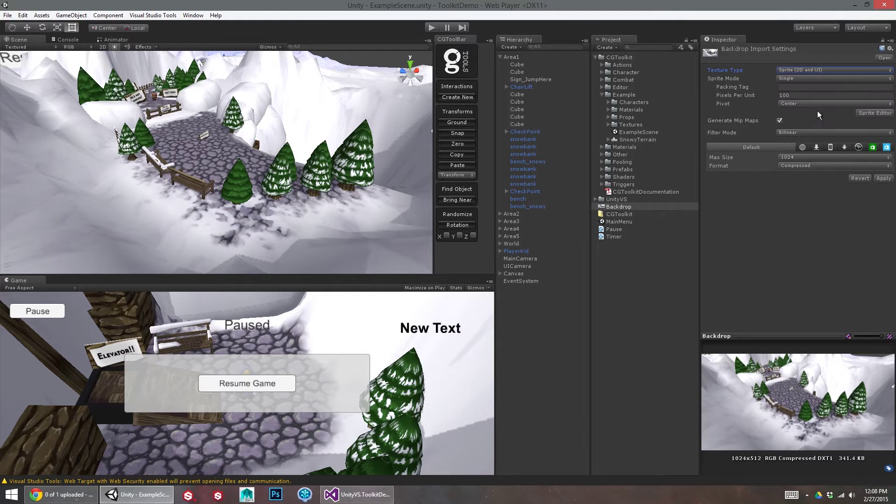
click(883, 180)
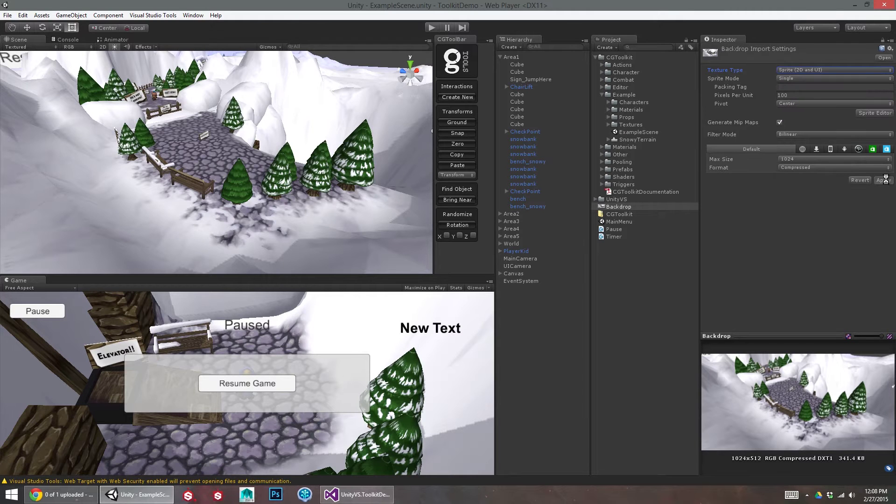
double_click(611, 221)
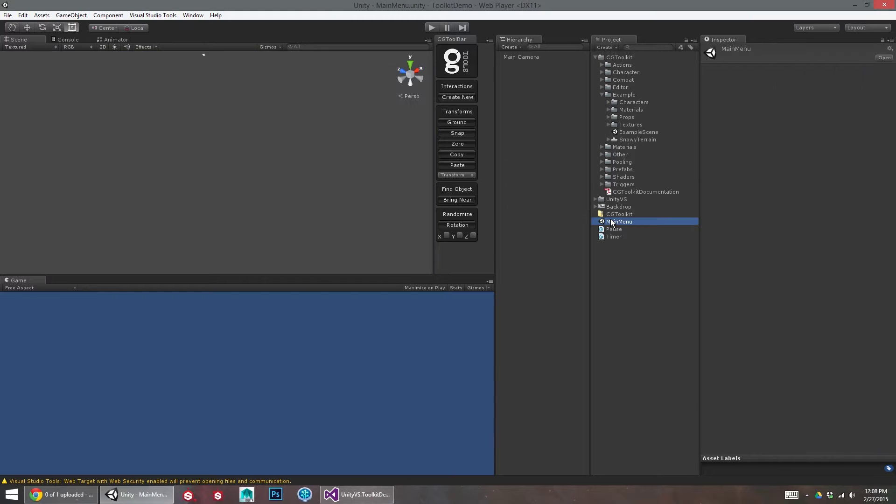
Drag the Backdrop sprite into the Hierarchy and enlarge the game view
click(618, 207)
drag(618, 206, 539, 186)
click(610, 207)
click(550, 205)
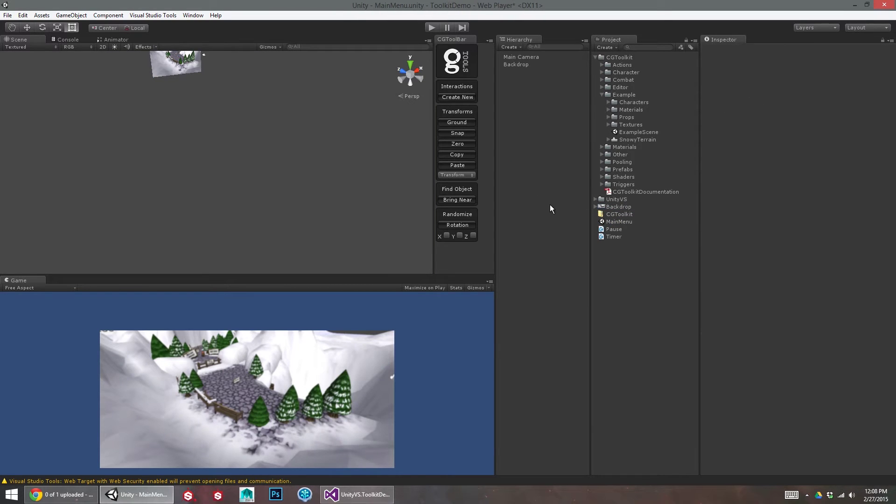
click(535, 62)
drag(348, 276, 352, 255)
Browse the GameObject menu's creation submenus
click(109, 15)
mouse_move(71, 15)
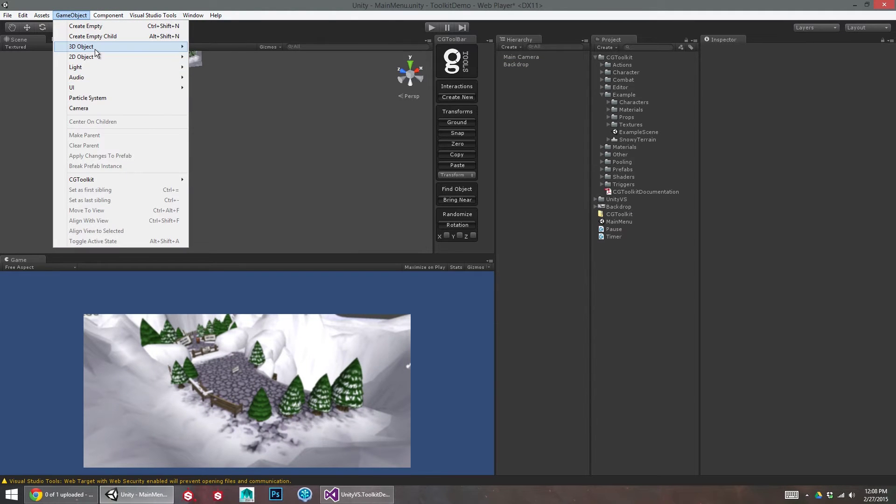
mouse_move(140, 46)
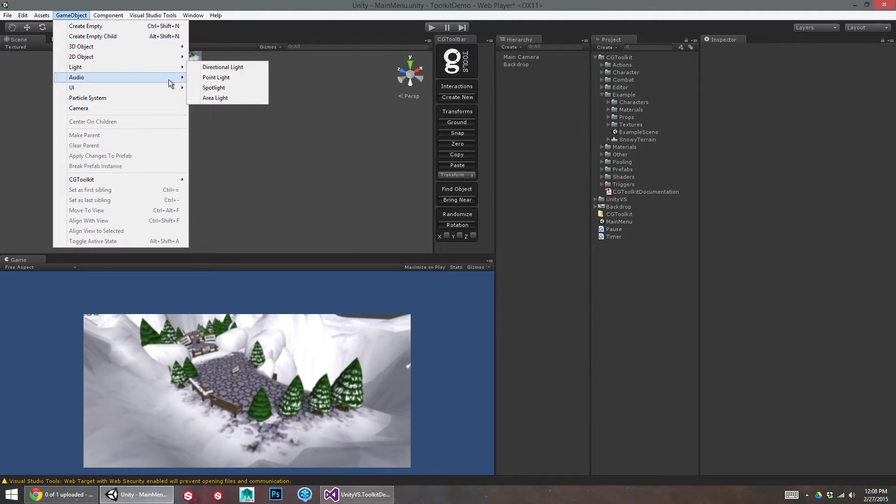
mouse_move(167, 89)
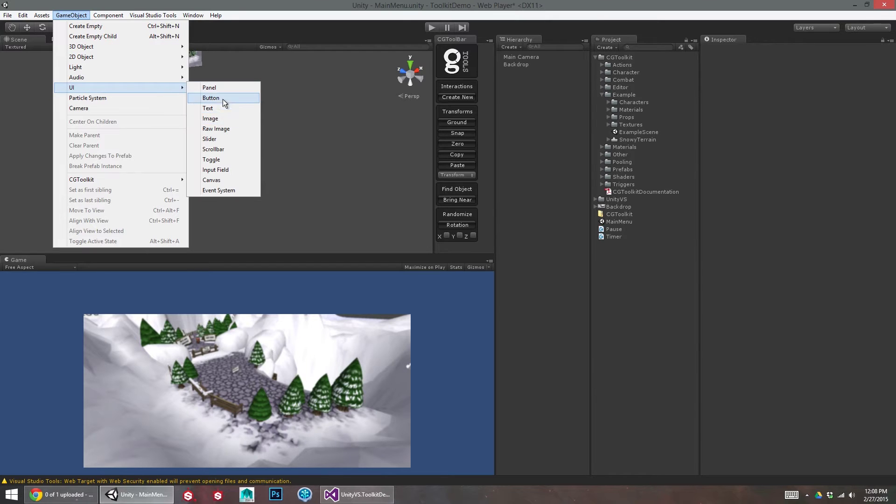
Create a new camera and rename it UICamera
click(144, 109)
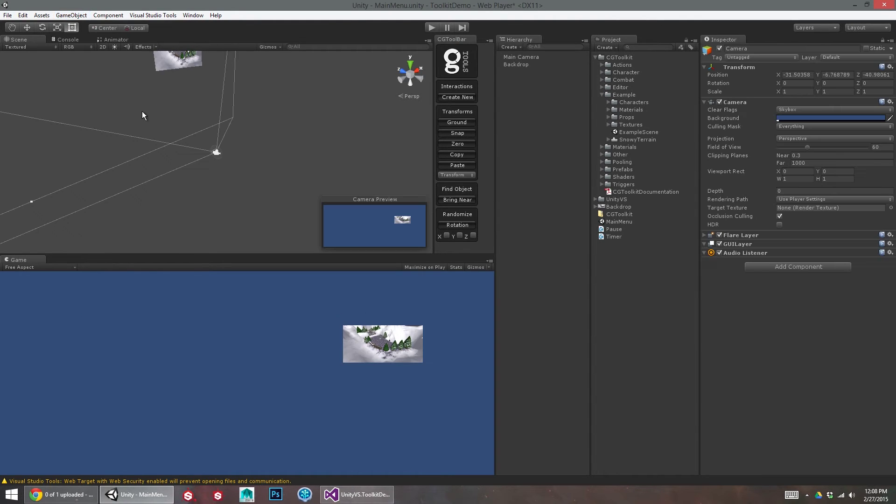
click(508, 72)
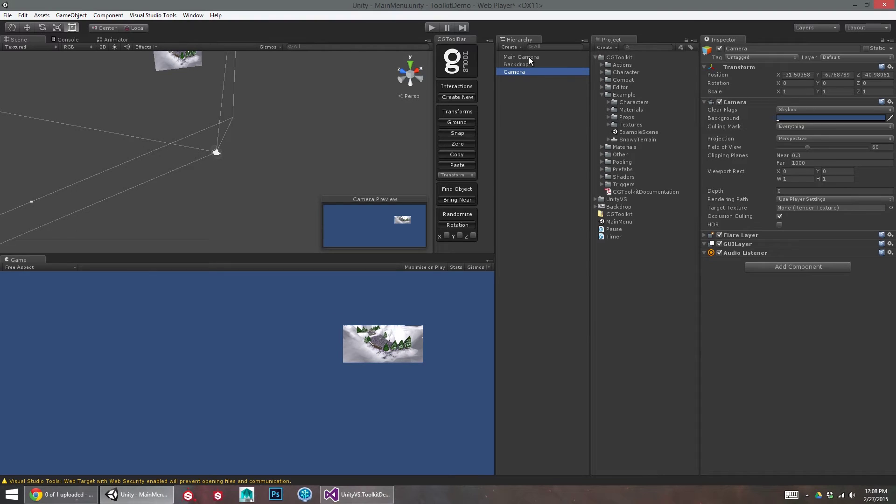
click(752, 48)
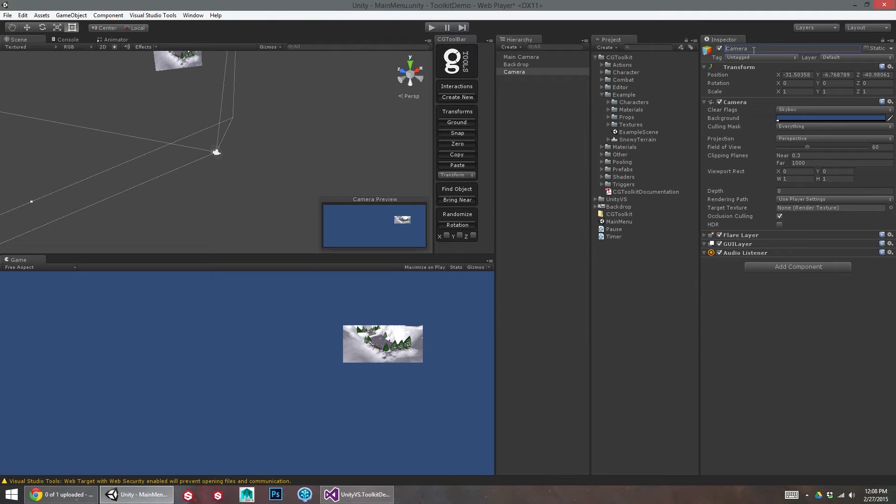
text(UICamera)
key(Tab)
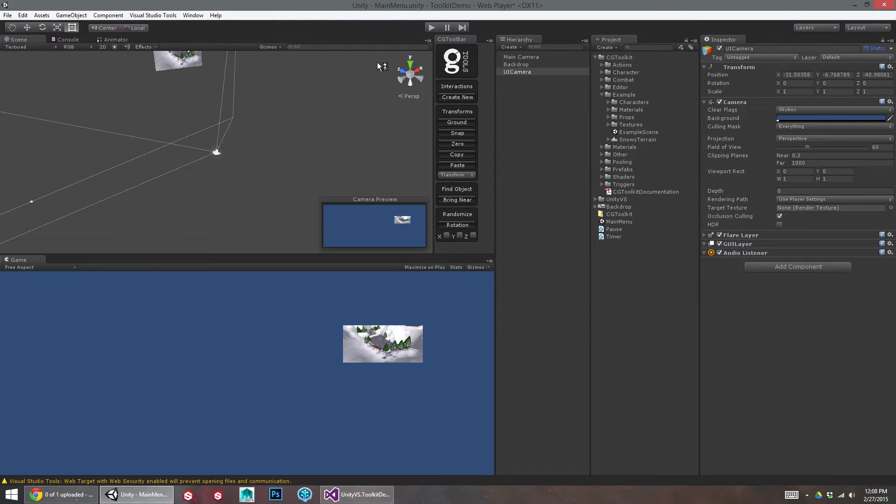
Delete the original Main Camera
click(515, 57)
key(Delete)
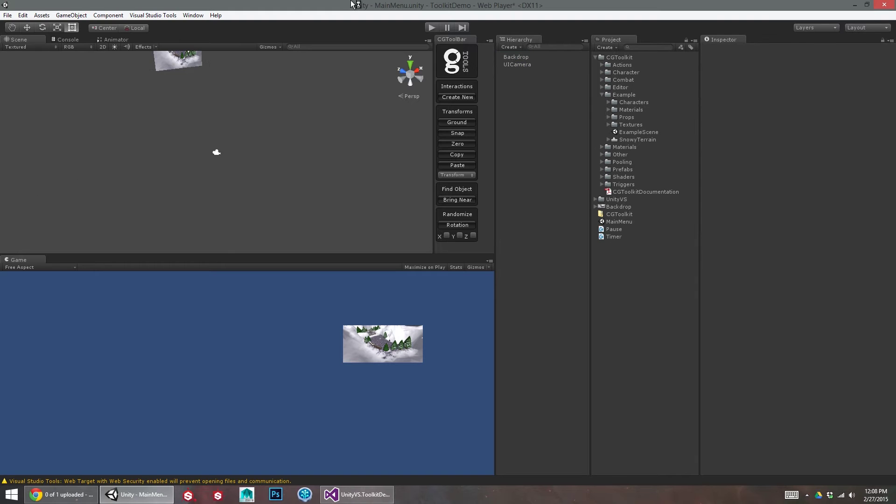
click(108, 15)
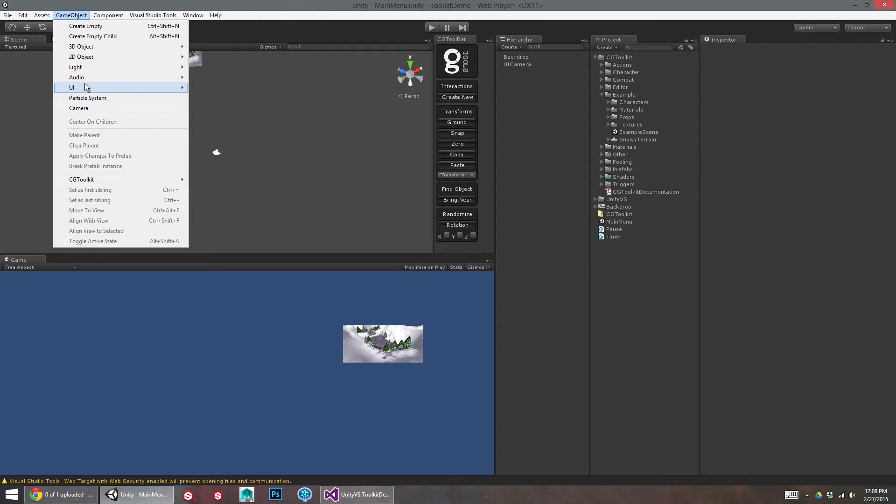
Add a Canvas set to Screen Space - Camera via UICamera, scaling with screen size
mouse_move(85, 87)
click(220, 181)
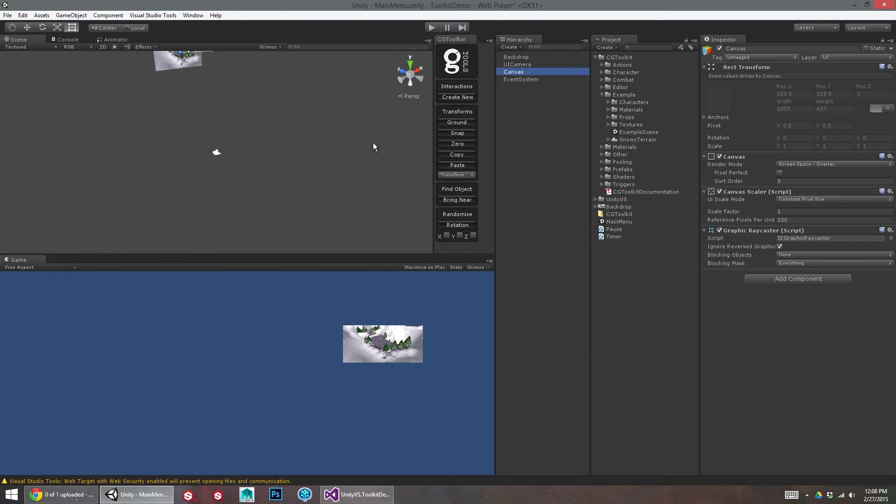
click(800, 164)
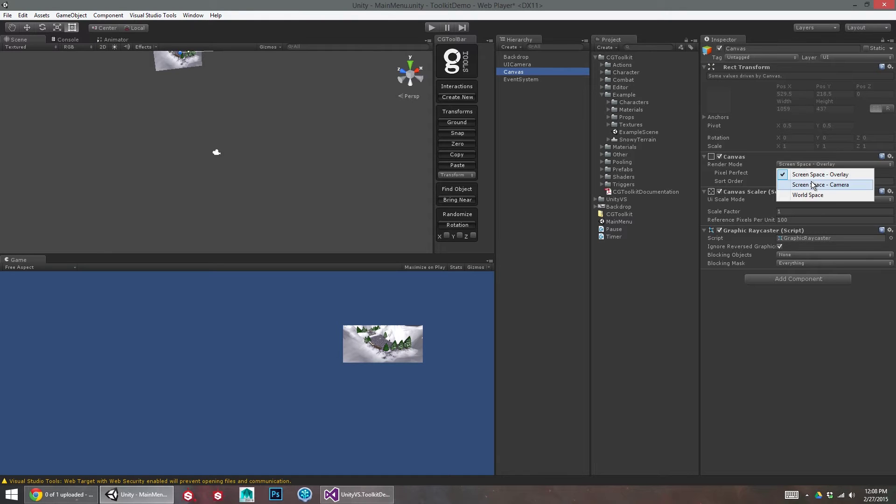
click(812, 184)
drag(518, 65, 822, 187)
click(798, 229)
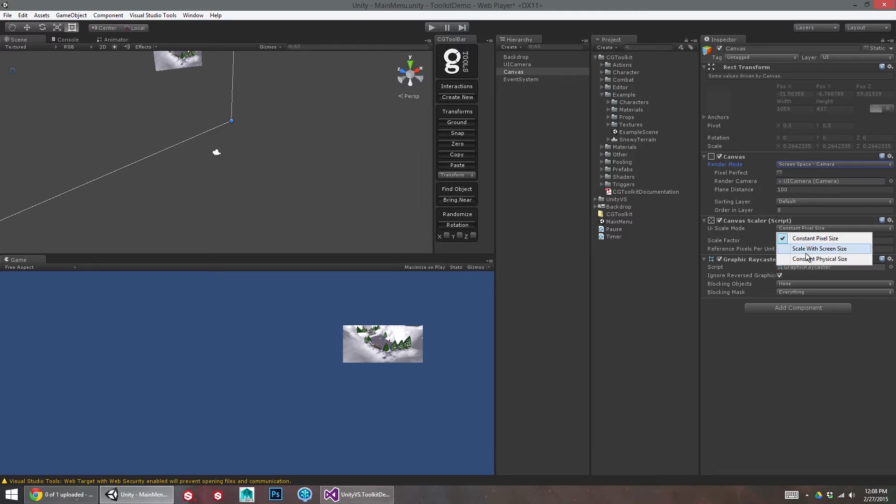
click(806, 251)
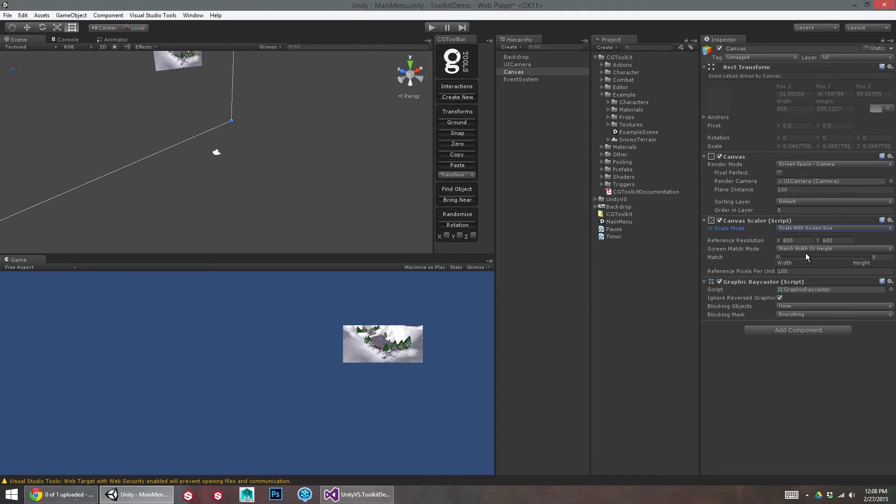
Inspect the EventSystem and UICamera, then select the Backdrop
click(528, 79)
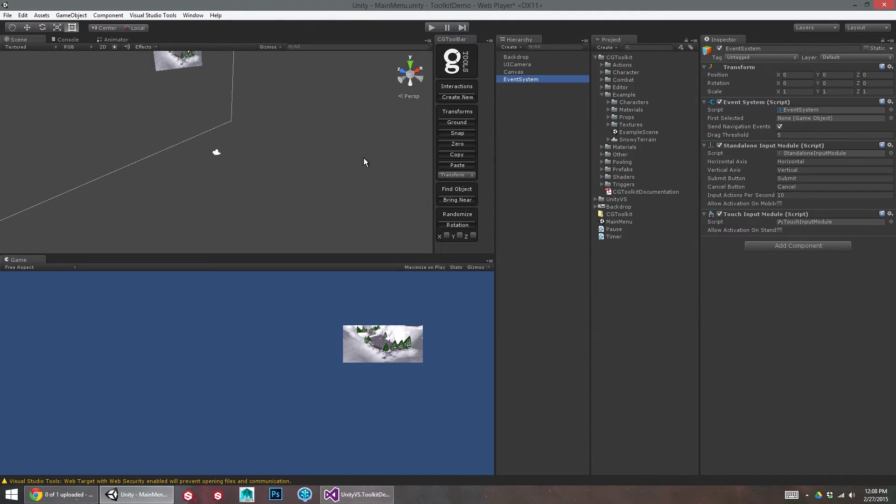
click(519, 65)
click(520, 59)
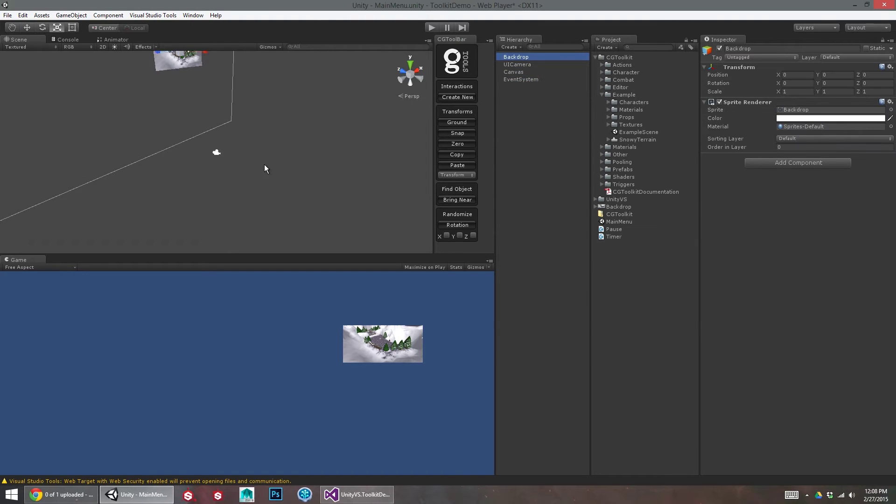
Make Backdrop a child of the Canvas in the Hierarchy
alt+drag(264, 164, 224, 205)
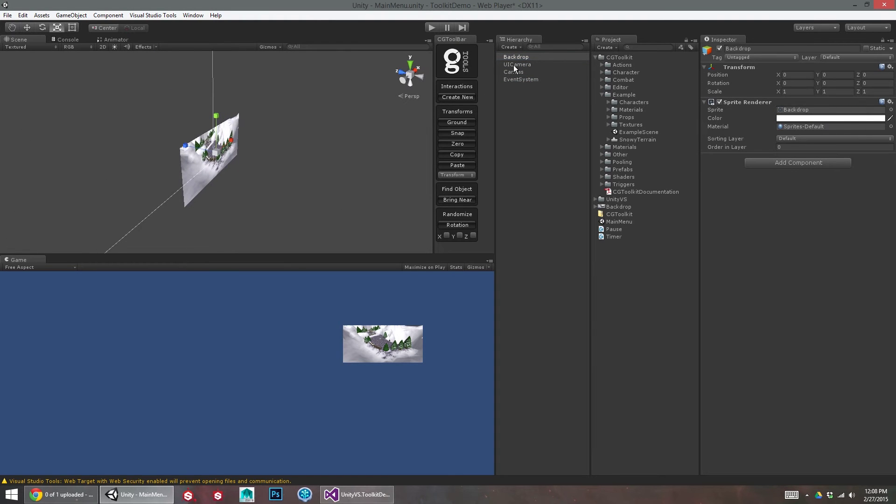
click(518, 56)
drag(518, 55, 517, 72)
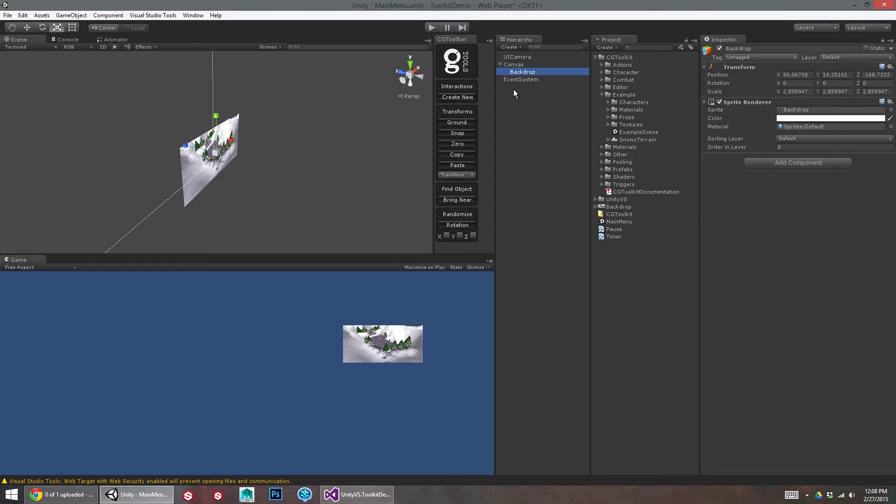
drag(497, 261, 462, 271)
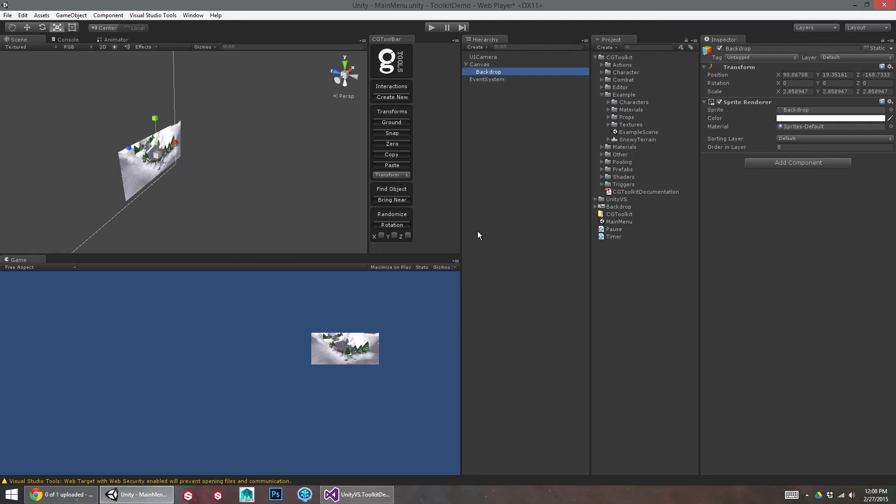
Set Backdrop's position to 0, 0, 0 and scale it to about 49.4
click(794, 75)
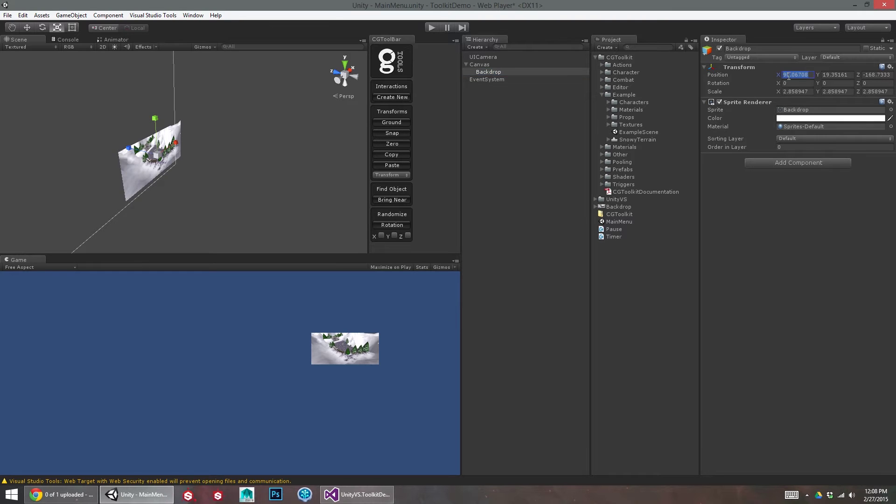
text(0)
key(Tab)
text(0)
key(Tab)
text(0)
key(Tab)
alt+drag(301, 154, 40, 132)
drag(141, 135, 771, 152)
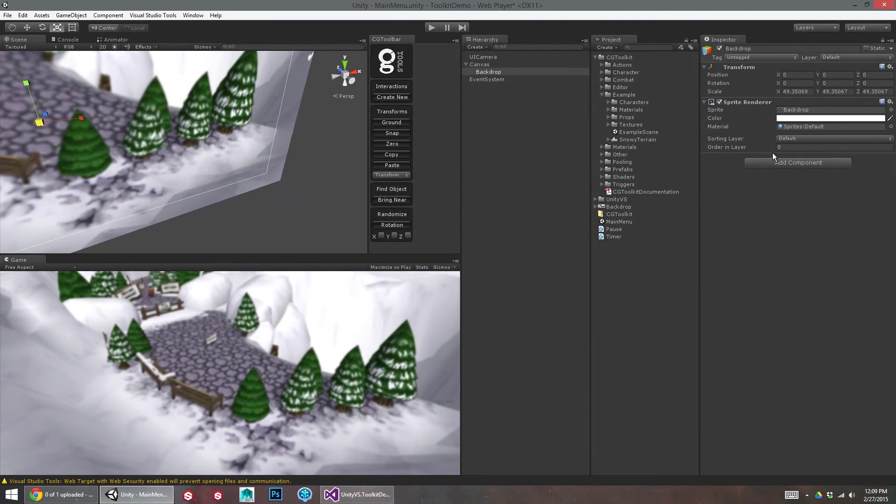
click(480, 65)
Add a new UI Button under the Canvas
click(71, 15)
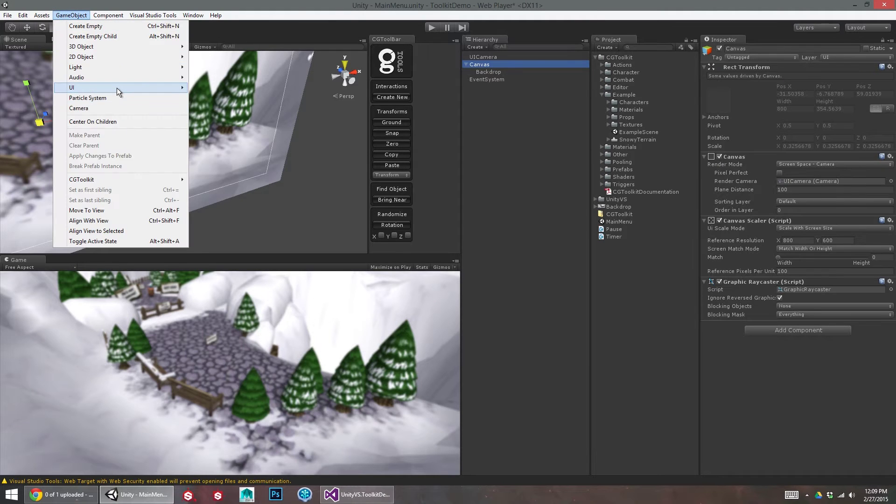
mouse_move(117, 88)
click(211, 98)
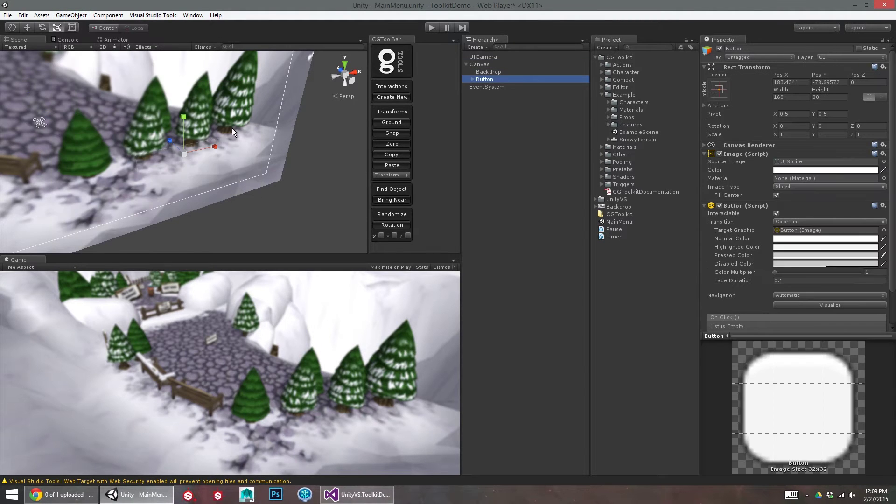
Set the Backdrop sprite's Order in Layer to -10 so it draws behind the button
scroll(743, 183, down, 2)
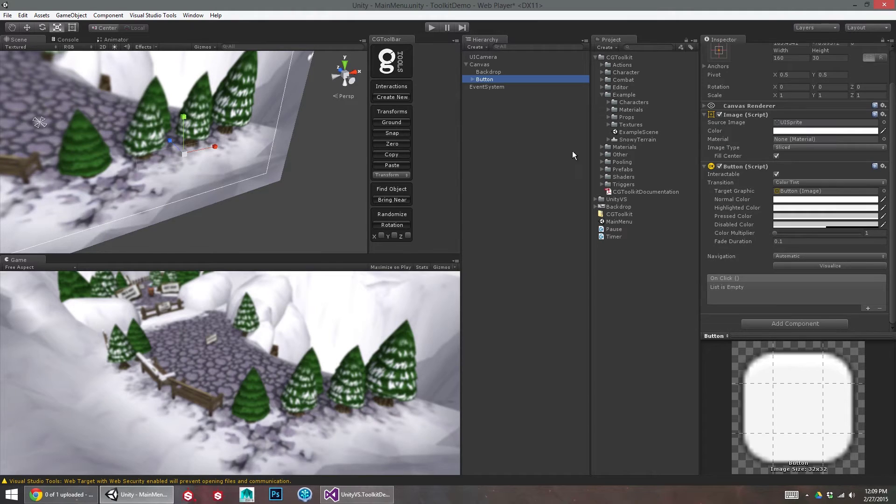
click(486, 71)
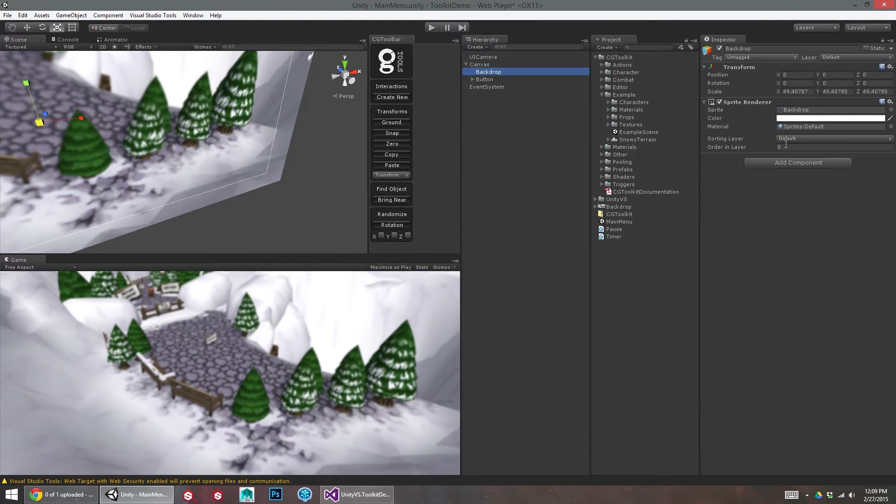
click(806, 147)
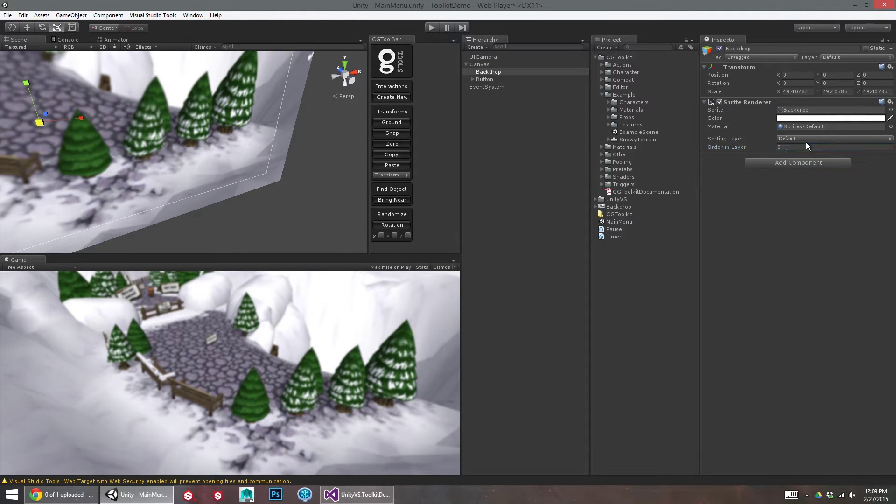
click(731, 151)
drag(731, 150, 682, 149)
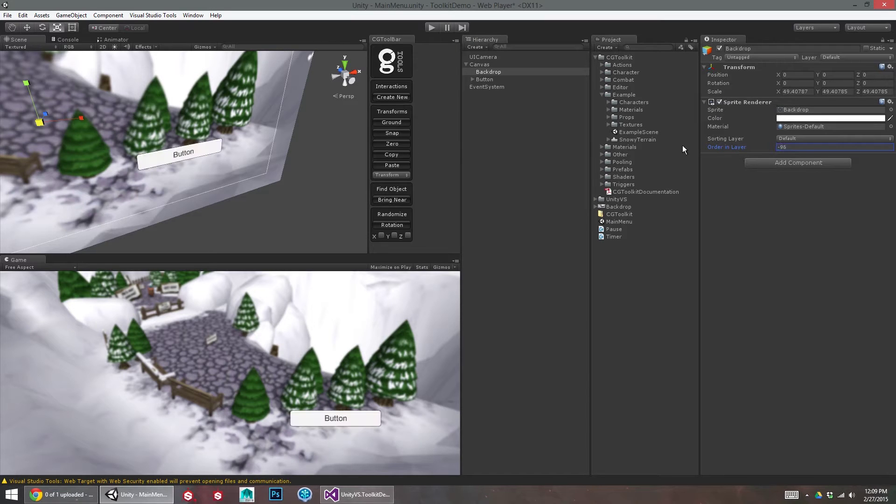
click(809, 143)
text(-10)
key(Return)
Centre the Button by setting its Rect Transform Pos X and Pos Y to 0
click(484, 79)
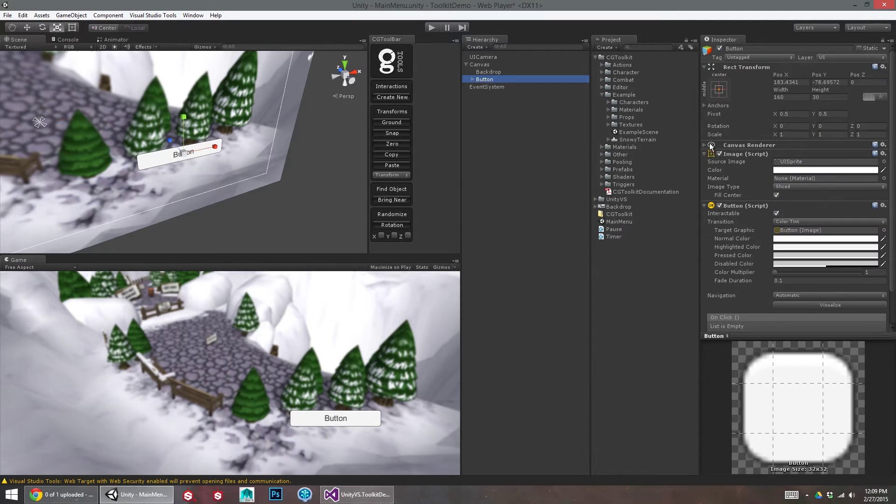
click(790, 83)
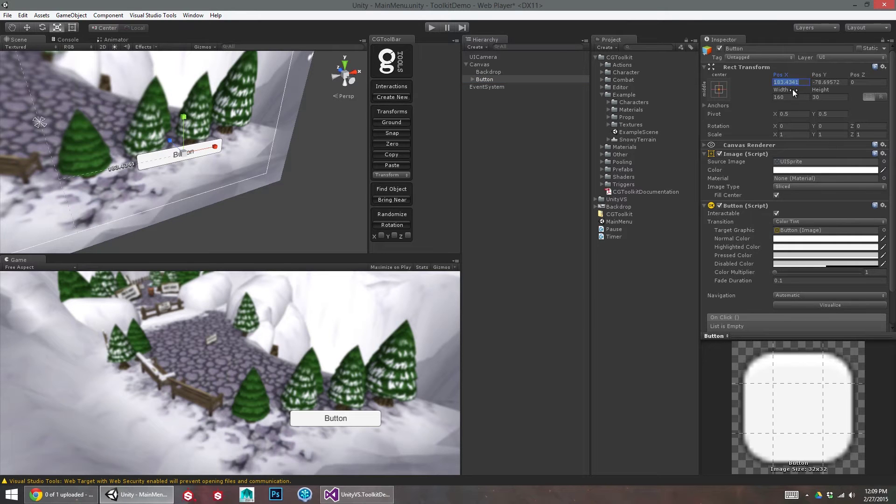
text(0)
click(718, 89)
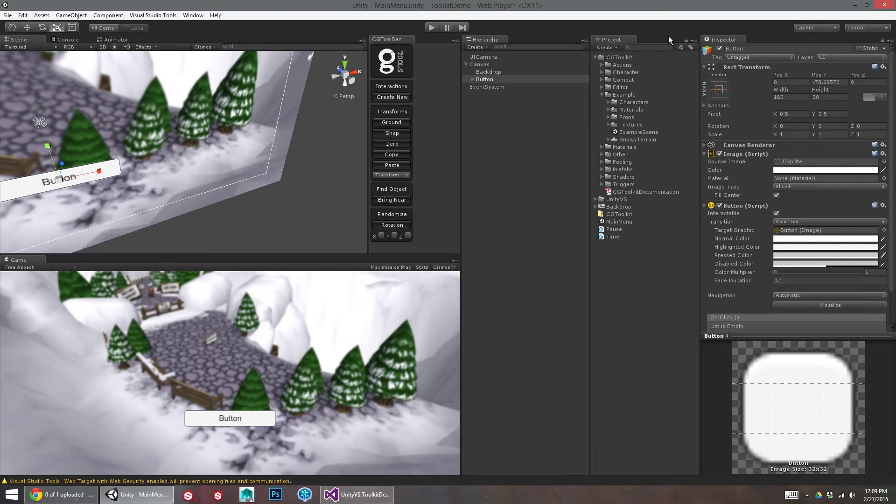
click(795, 80)
key(Tab)
text(0)
key(Tab)
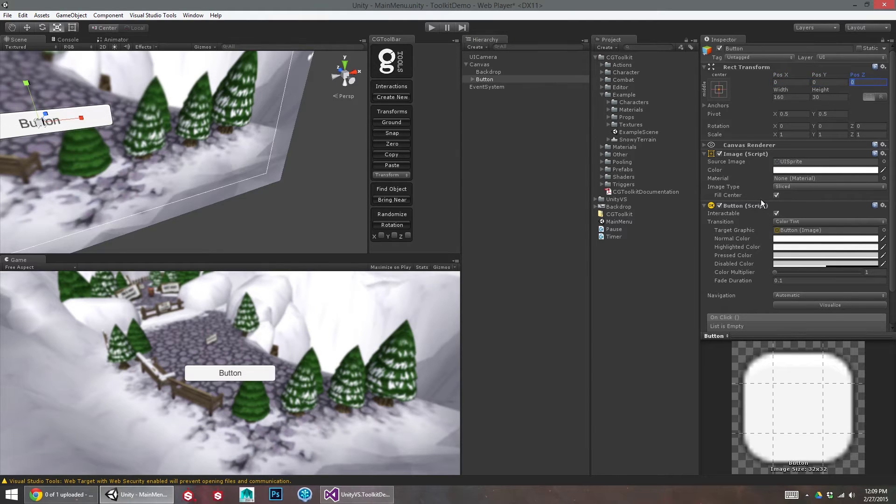
scroll(793, 186, down, 2)
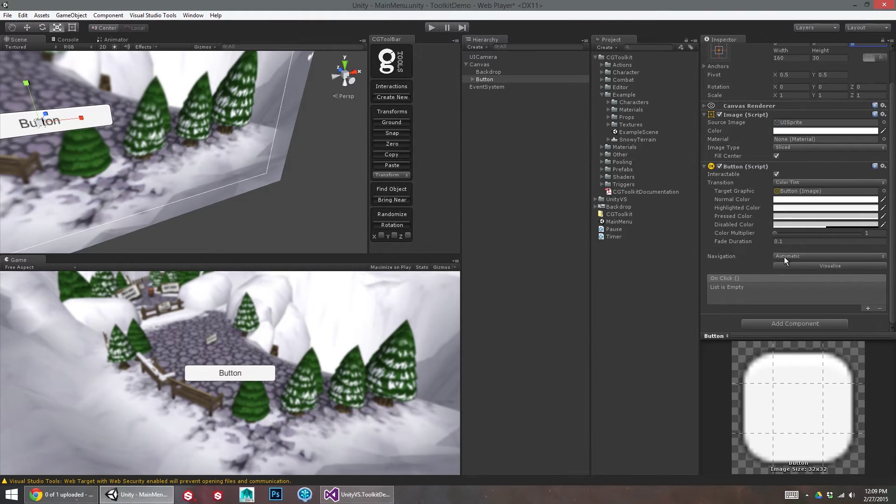
click(472, 79)
Rename the button to 'Button Start' and change its label text to 'Start'
click(486, 80)
click(497, 80)
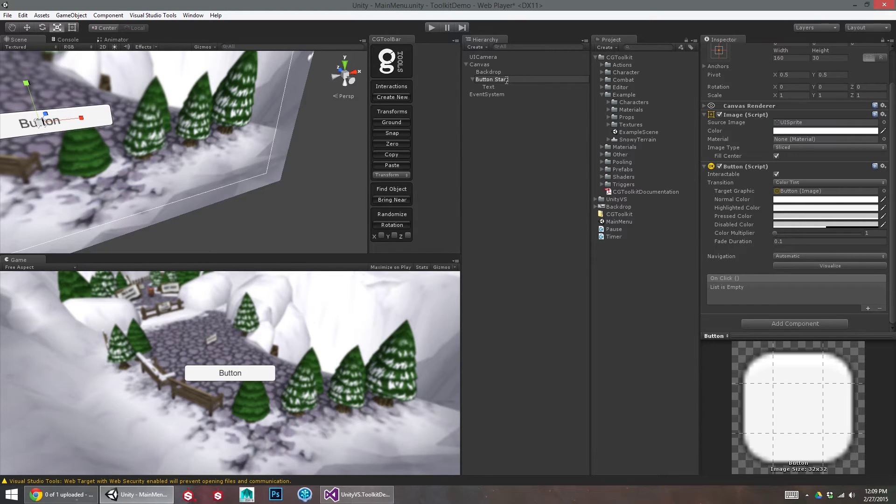
text(t)
key(Return)
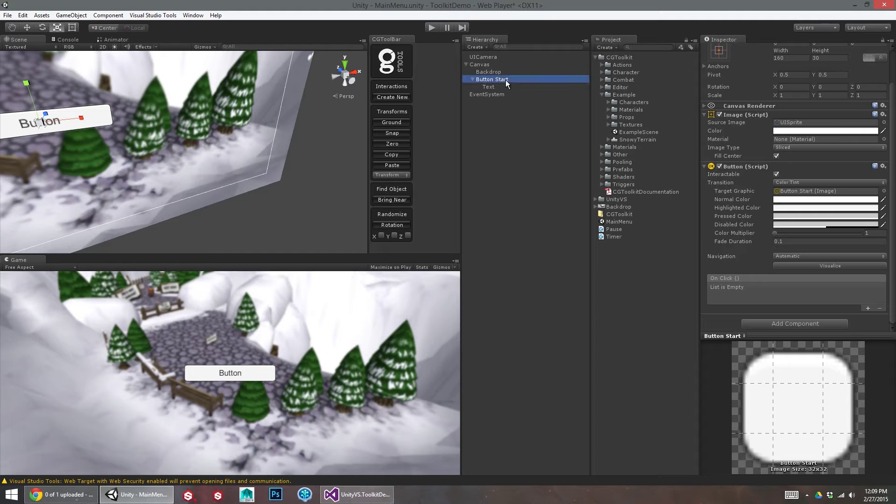
click(503, 87)
click(759, 175)
text(Start)
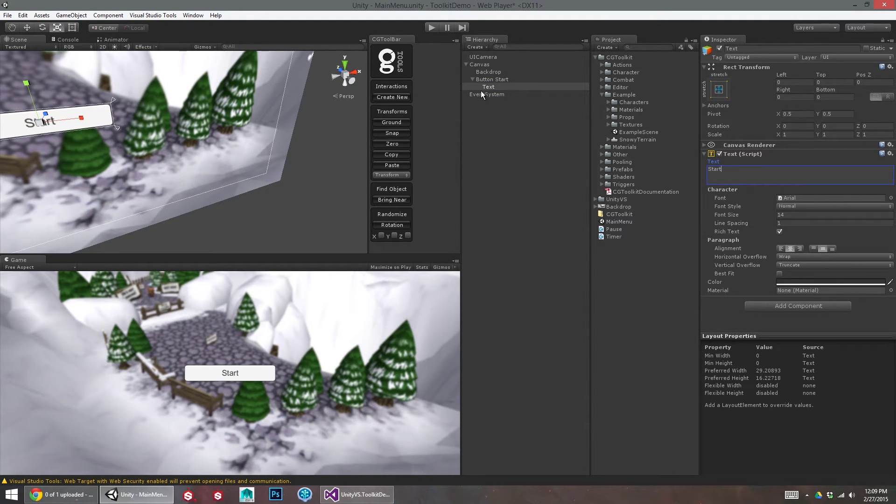
Duplicate Button Start as 'Button Quit' with the label 'Quit'
click(500, 80)
key(ctrl+d)
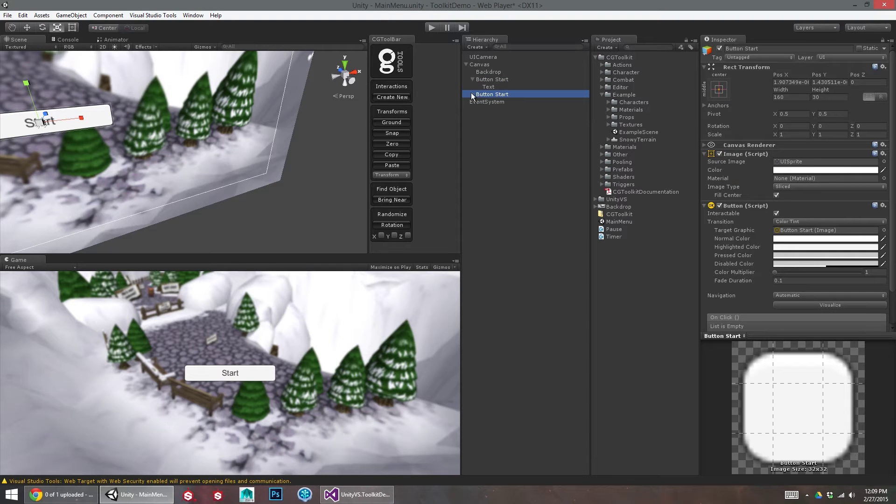
click(495, 94)
text(Button Quit)
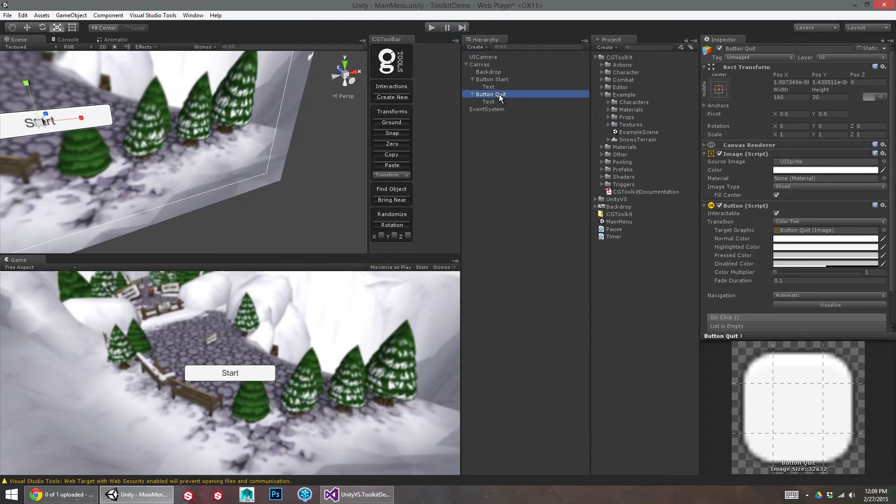
key(Return)
click(508, 103)
click(762, 174)
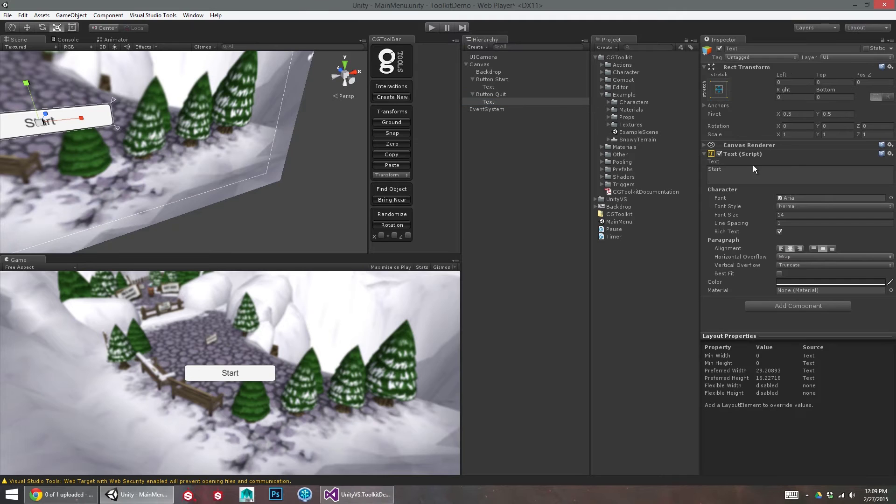
text(Quit)
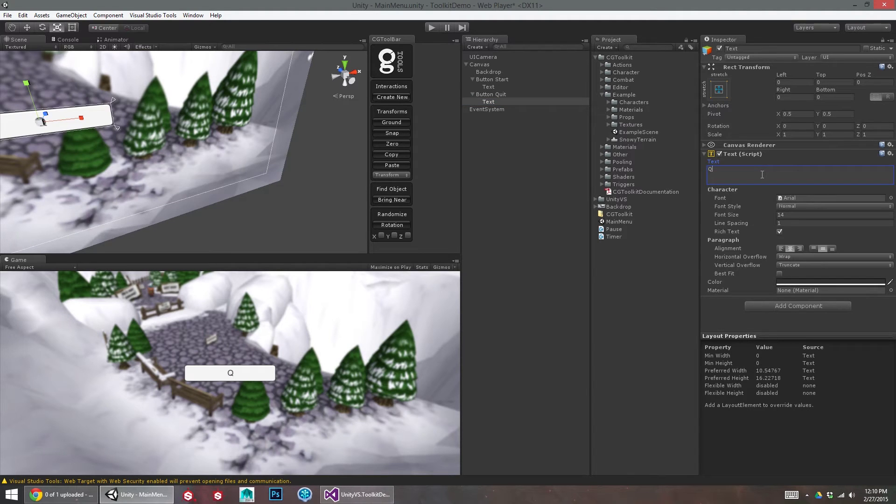
key(BackSpace)
key(BackSpace)
Move Button Quit down below the Start button, to Y -49.2
right_drag(348, 180, 121, 151)
key(w)
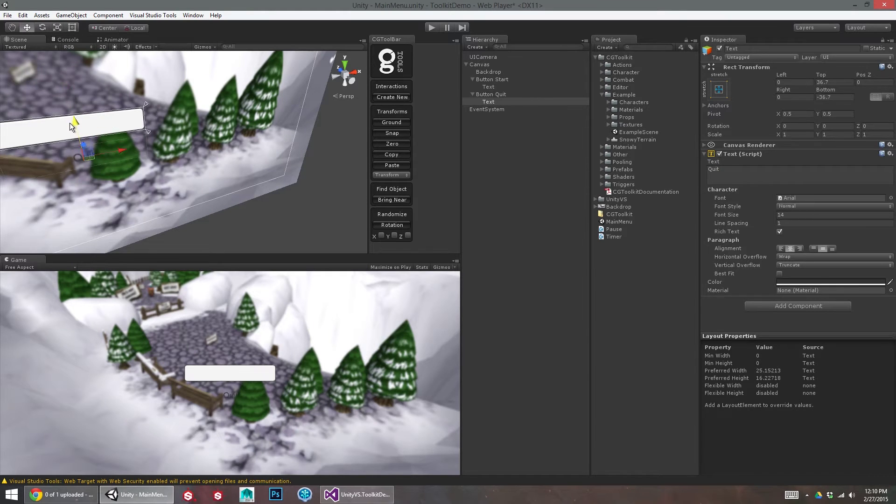
click(70, 124)
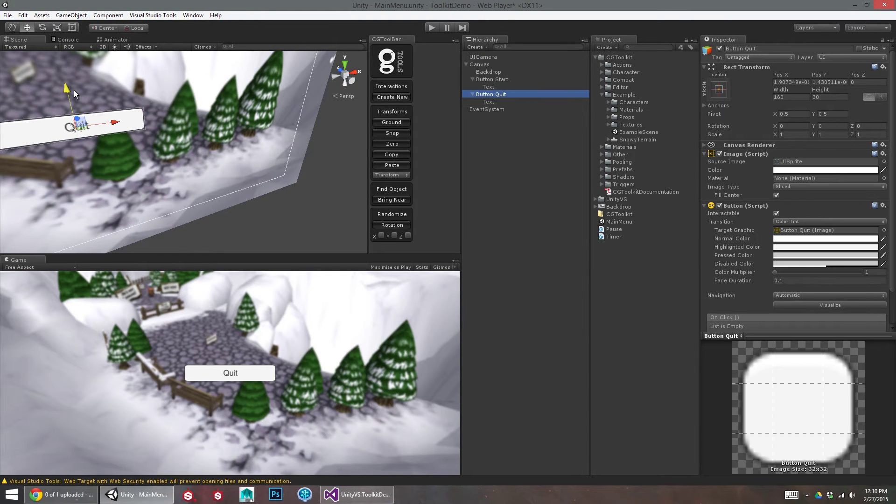
drag(74, 90, 86, 131)
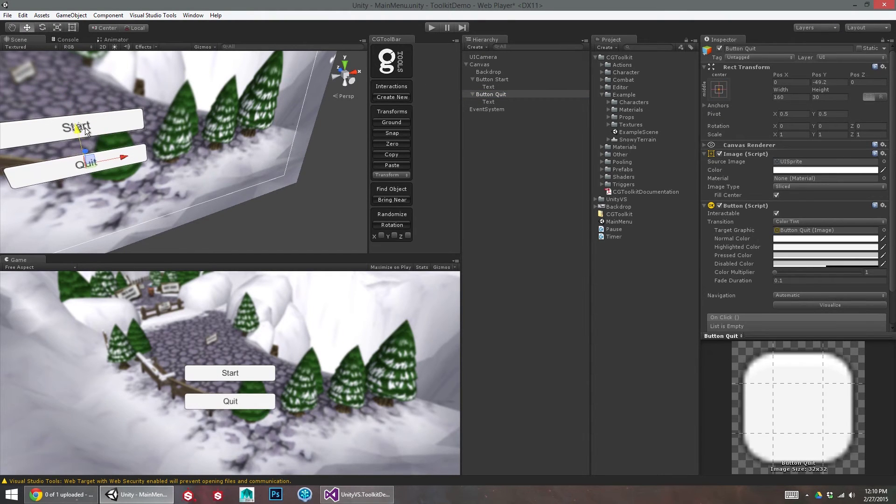
click(521, 173)
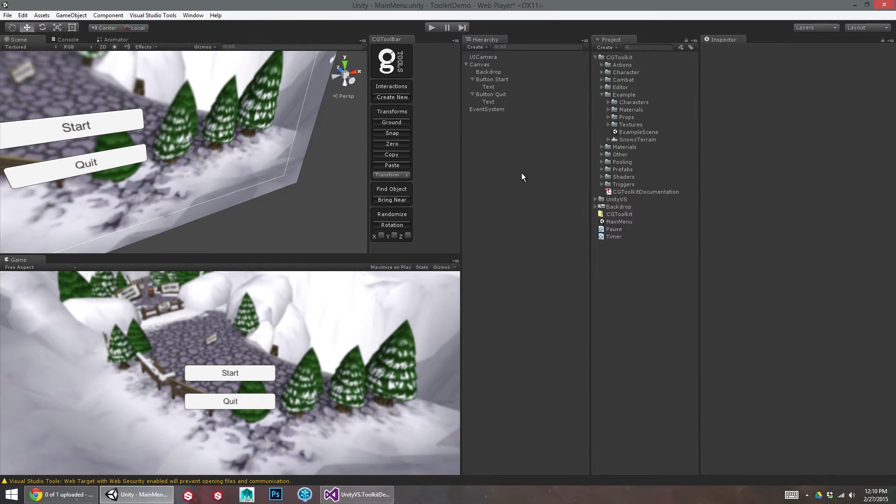
click(485, 63)
Add a UI Text object under the Canvas
click(71, 15)
mouse_move(113, 87)
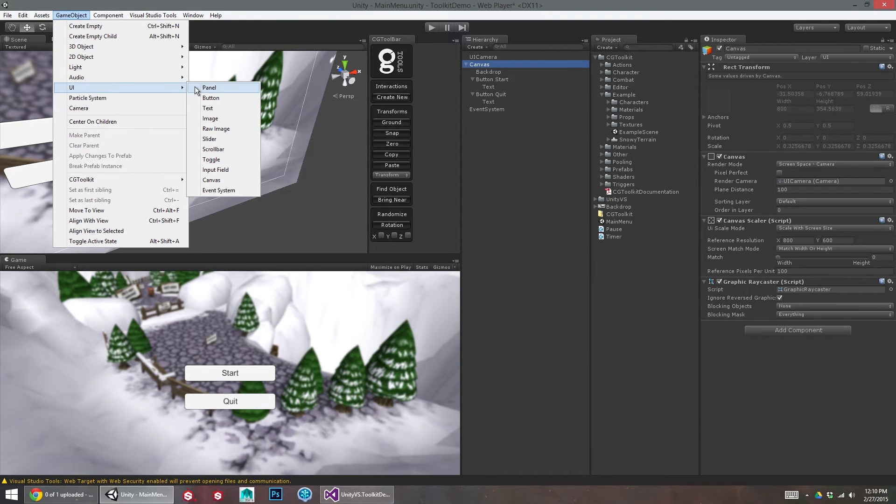
click(208, 108)
alt+drag(262, 154, 169, 86)
Place the text at Pos X 0 above the Start button, centre-aligned with font size 23
click(793, 82)
text(0)
click(812, 81)
click(790, 248)
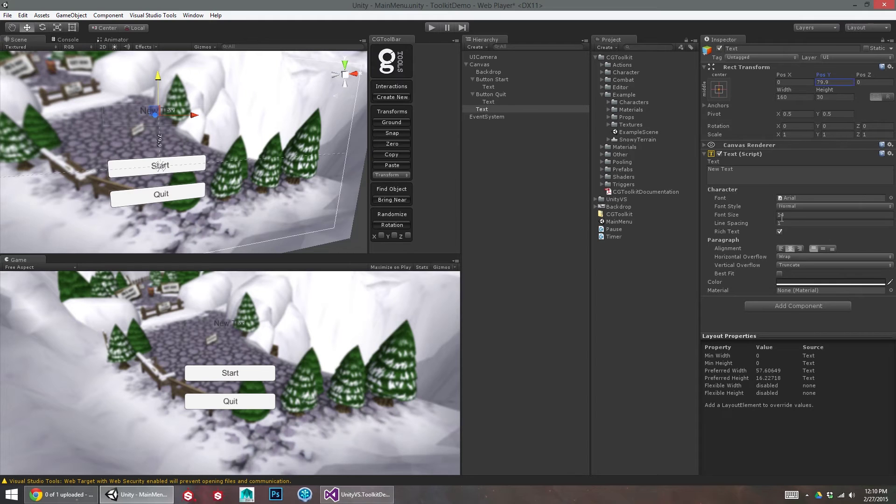
drag(760, 215, 766, 217)
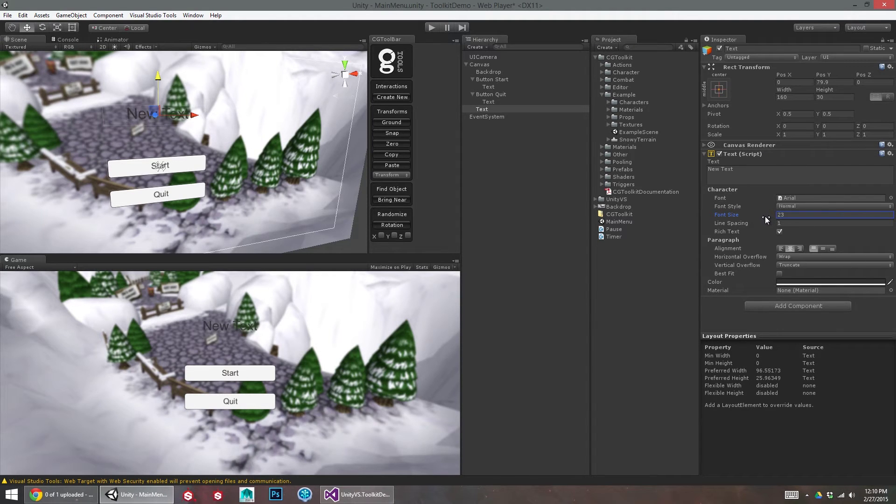
key(f)
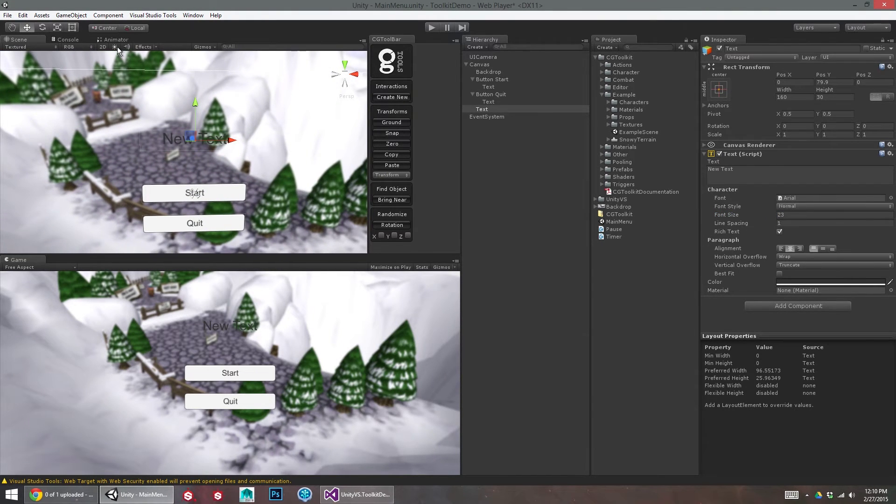
click(104, 47)
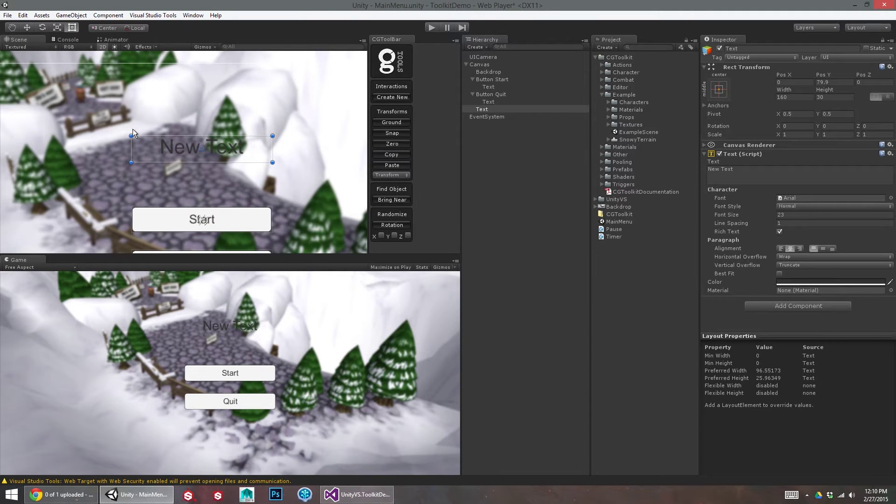
Resize the New Text box to 349.3 by 104 and centre its text vertically
drag(130, 135, 48, 103)
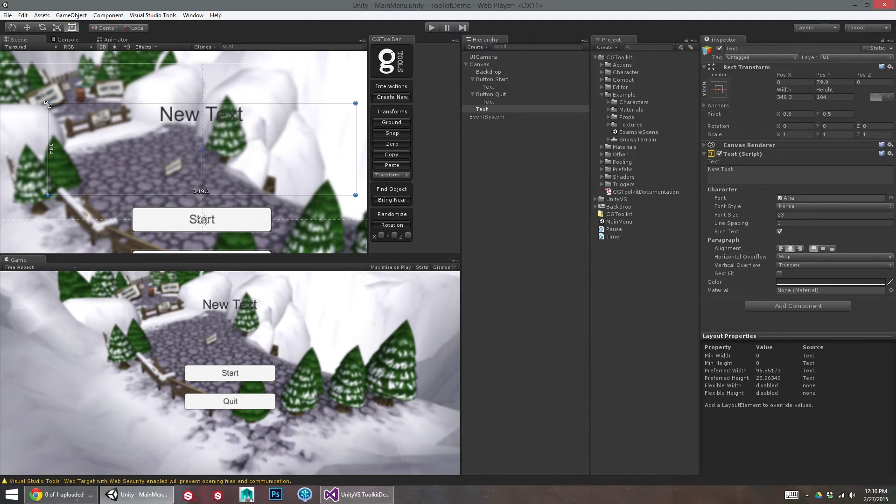
click(823, 248)
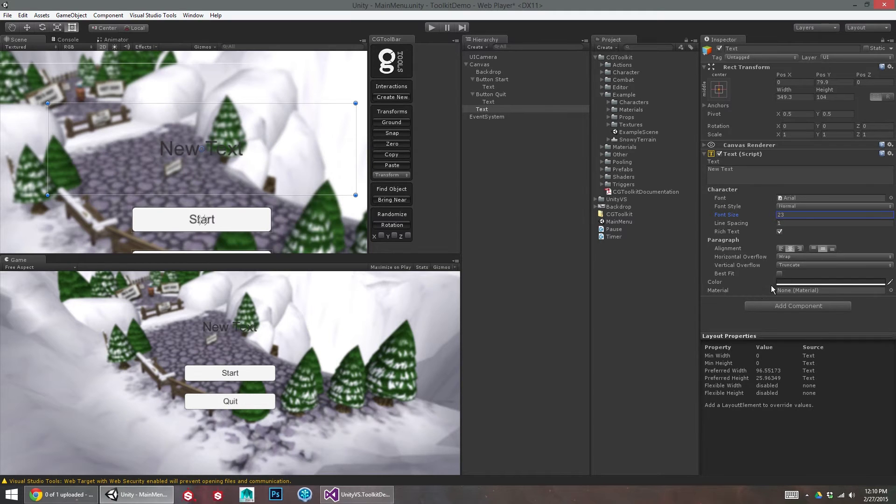
click(798, 281)
Change the title text colour to yellow in the colour picker
drag(359, 199, 292, 110)
mouse_move(391, 168)
mouse_down()
mouse_move(458, 117)
mouse_move(433, 175)
mouse_move(389, 121)
mouse_up()
click(435, 166)
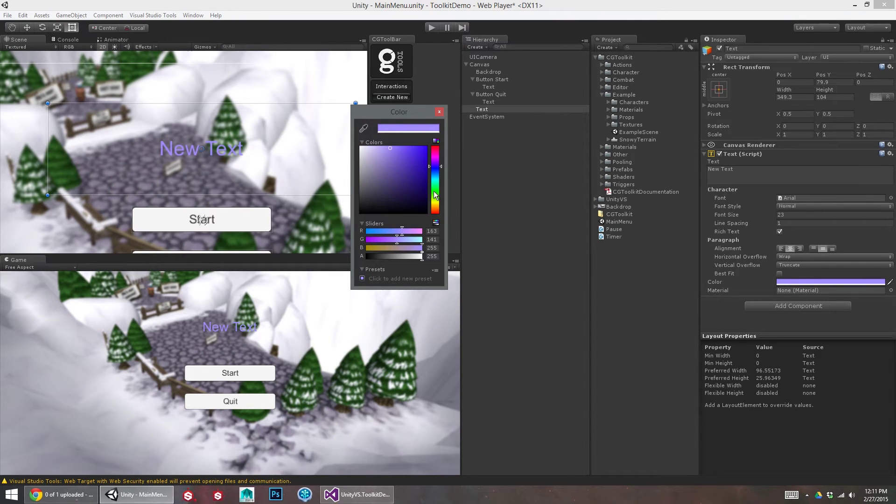
drag(434, 195, 437, 203)
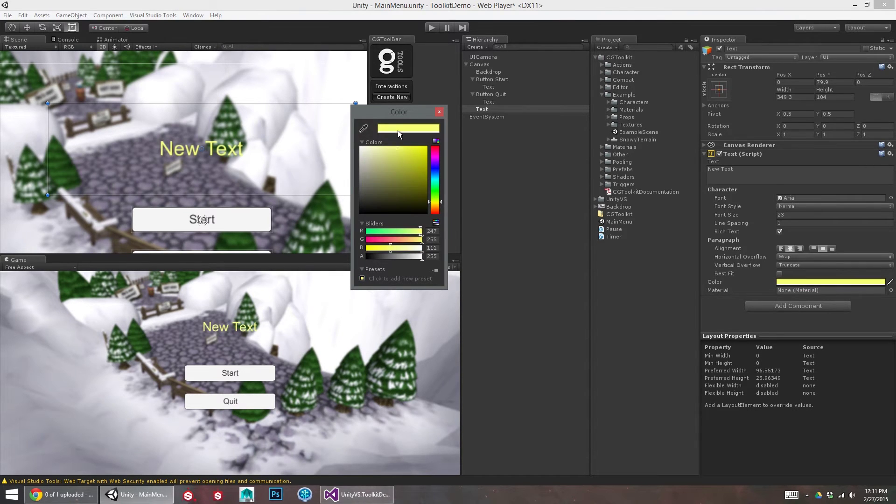
drag(404, 130, 401, 130)
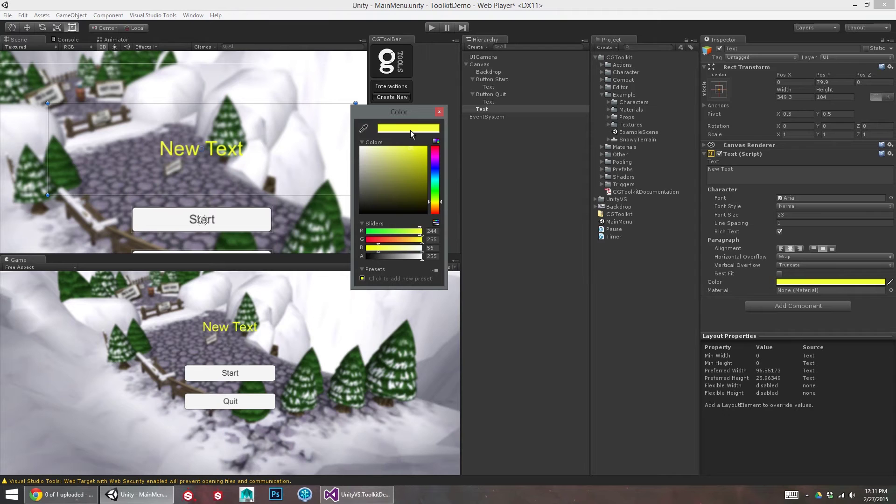
click(439, 112)
Set the title's Font Style to Bold and replace its wording with 'Sample Game!'
click(793, 206)
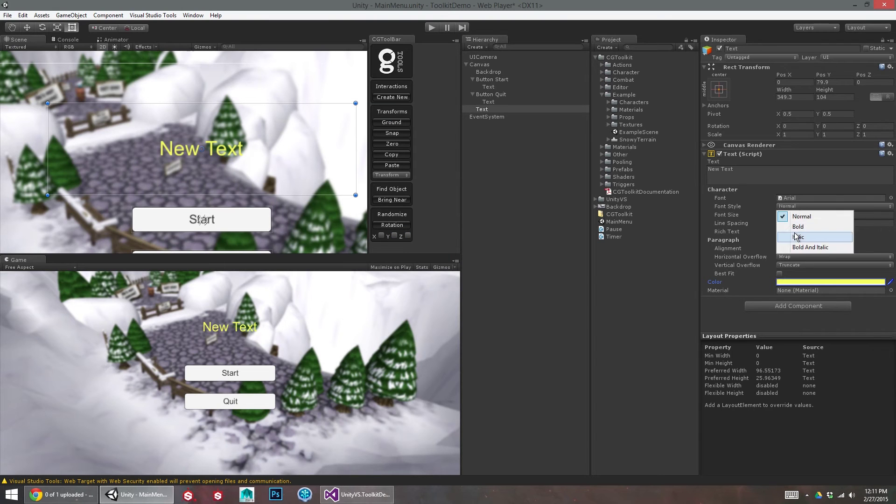
click(788, 227)
click(762, 183)
key(ctrl+a)
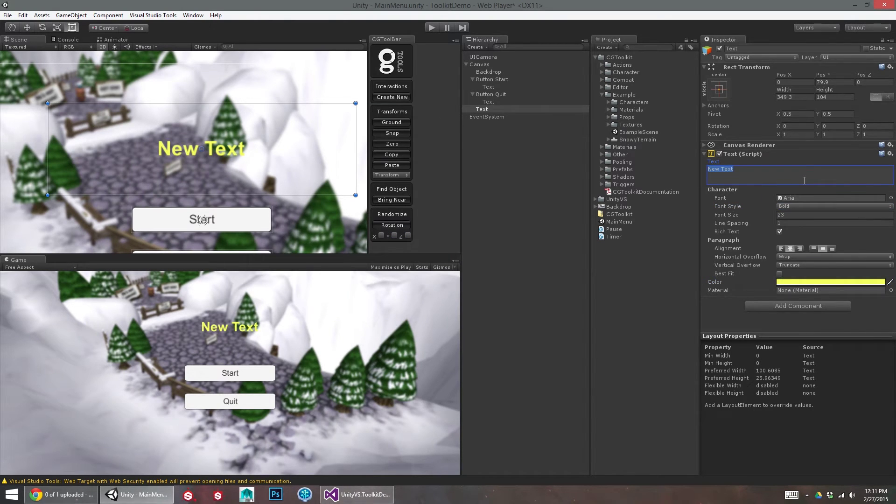
text(Sample Game!)
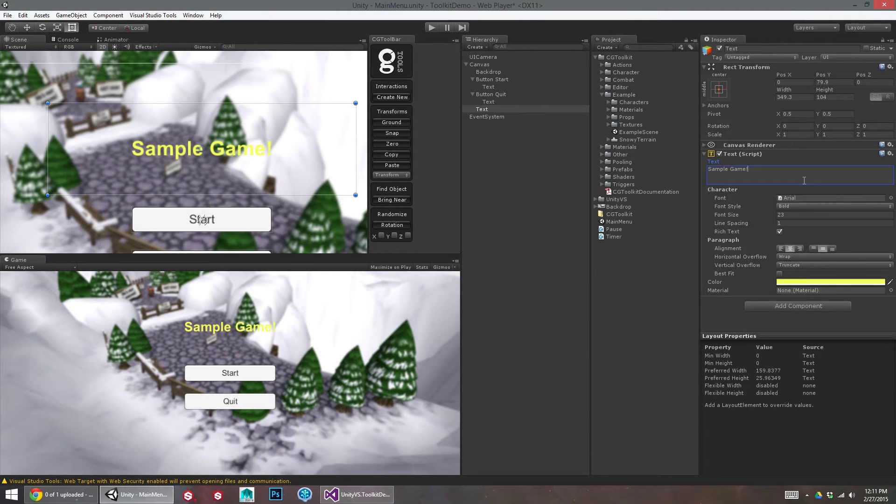
click(757, 283)
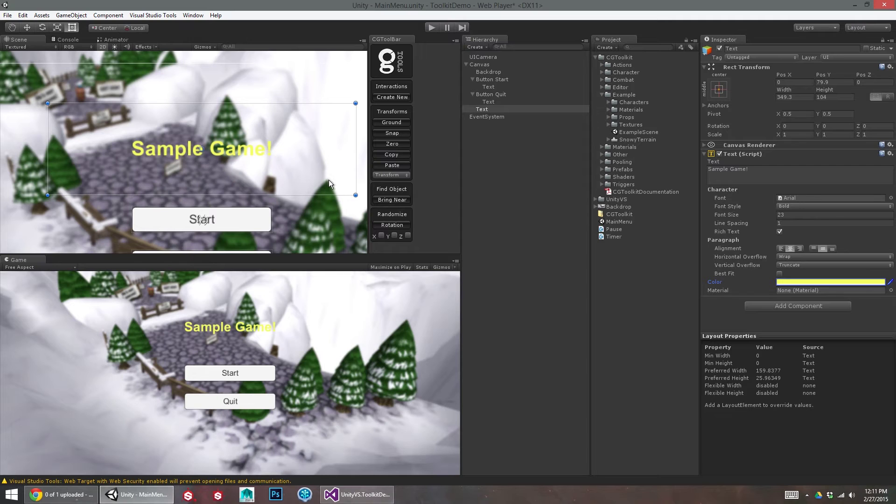
Rename the title text object from 'Text' to 'Text Title'
click(486, 109)
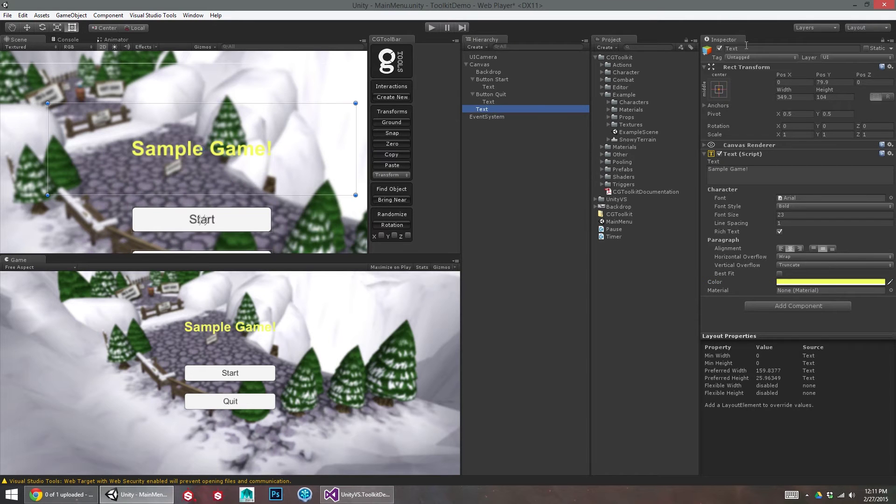
click(761, 49)
click(763, 48)
text(Tit)
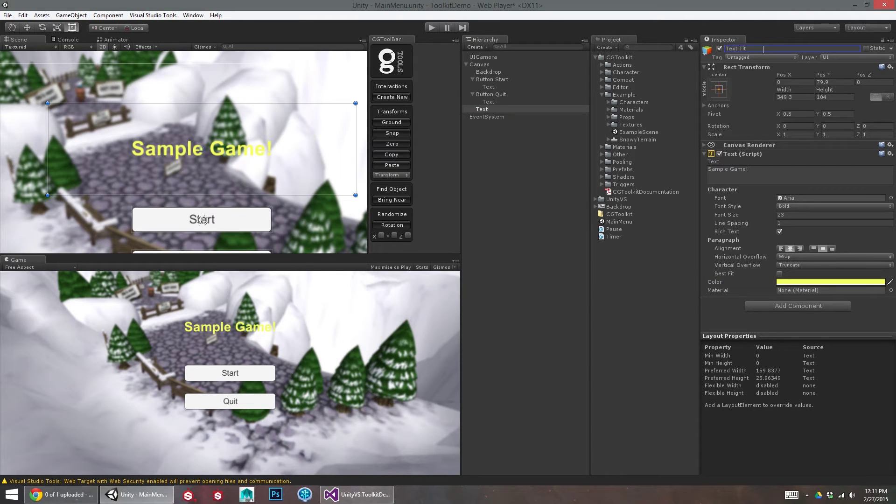
text(le)
key(Return)
alt+right_drag(355, 186, 190, 110)
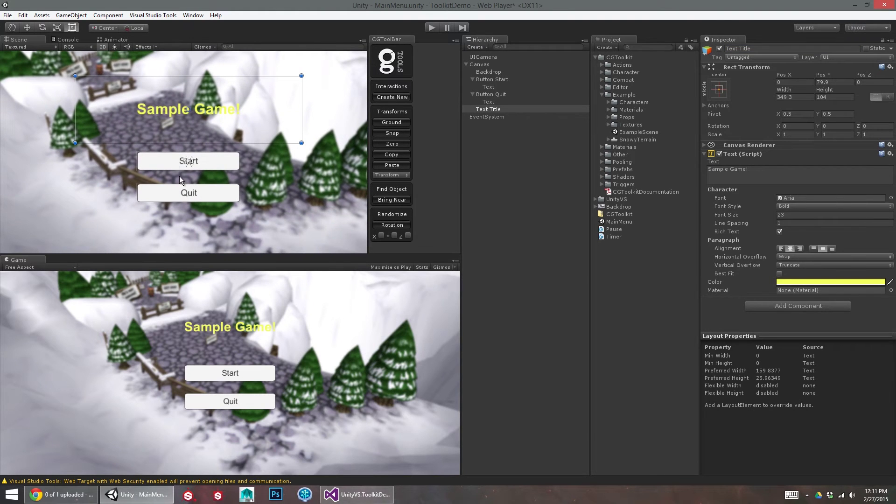
Inspect the Button Start and Button Quit objects, then clear the selection
click(494, 95)
click(497, 78)
click(501, 95)
click(497, 79)
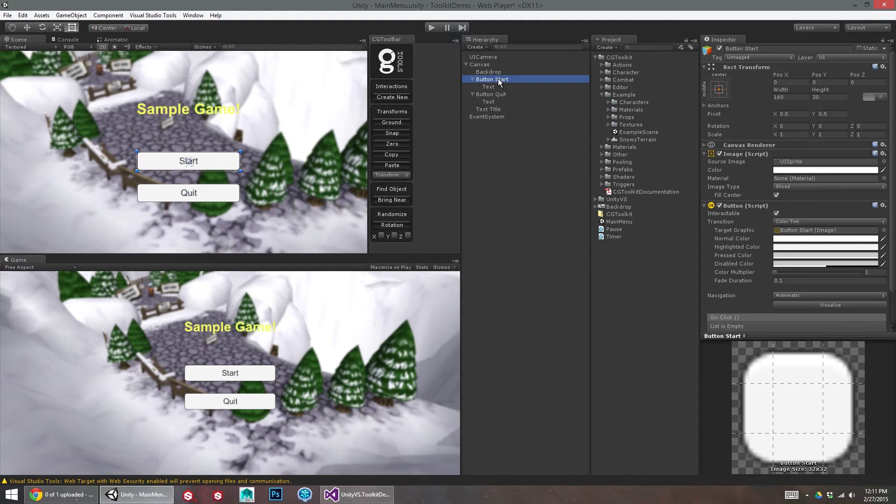
click(500, 94)
click(498, 80)
click(500, 95)
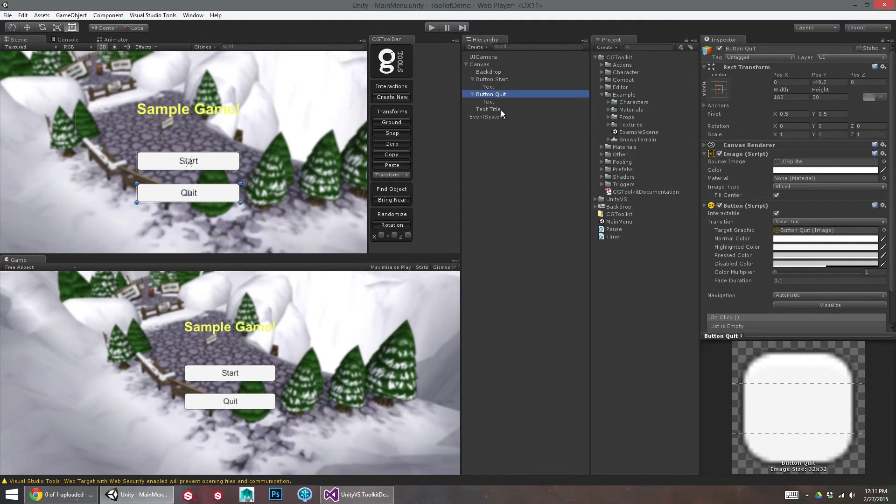
click(620, 264)
Create a C# script named MainMenu in the Project panel and open it in Visual Studio
right_click(620, 265)
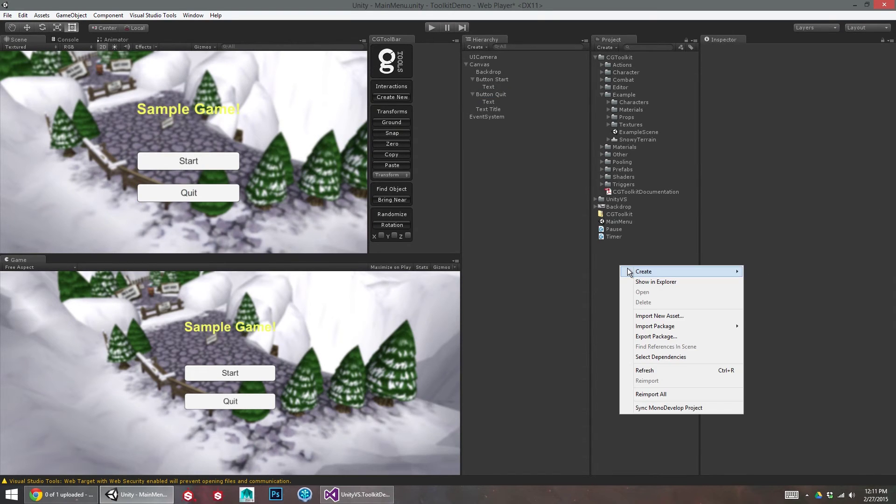
mouse_move(627, 271)
click(787, 295)
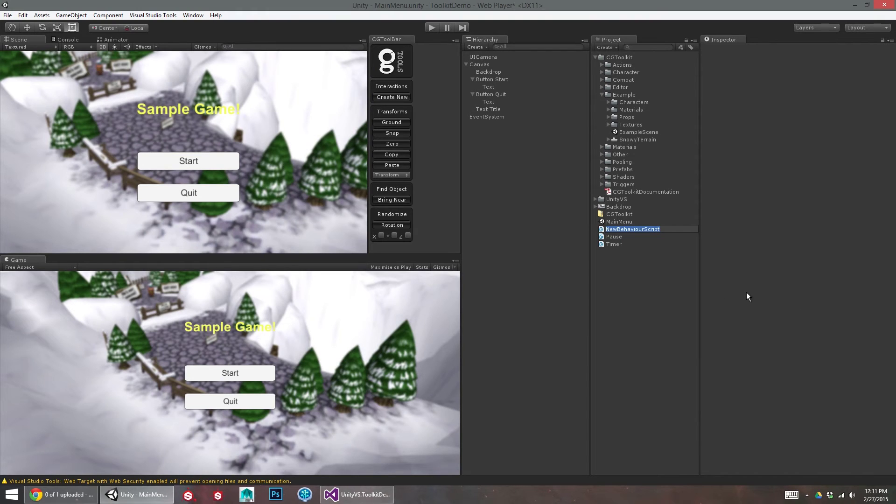
text(MainMenu)
key(Return)
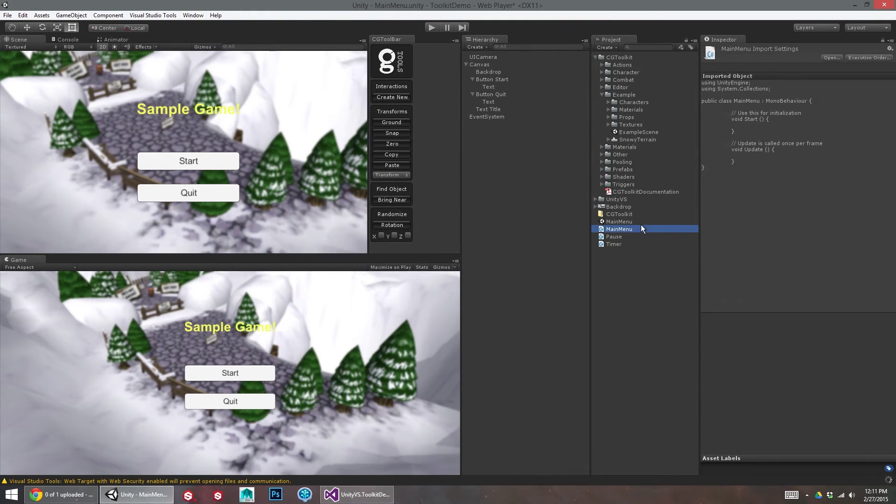
double_click(619, 229)
click(412, 270)
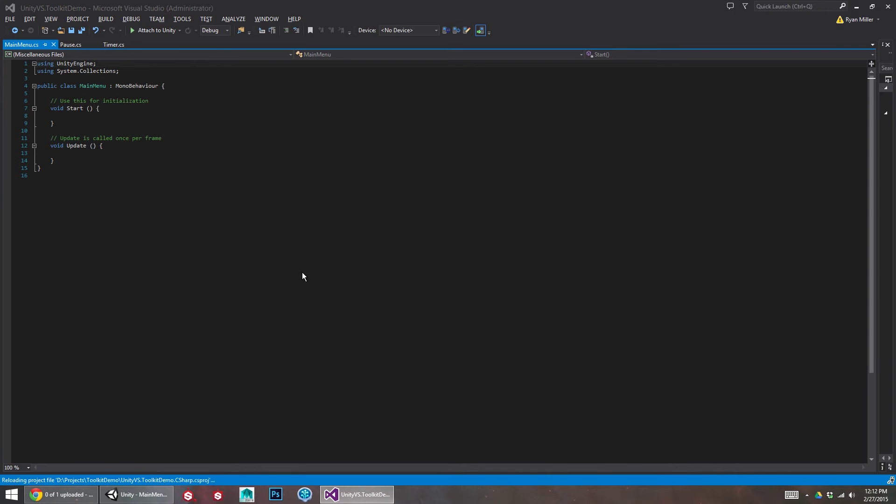
Replace the default Start and Update methods with a public void GameStart() method
click(163, 153)
ctrl+scroll(164, 154, up, 8)
click(140, 305)
click(113, 289)
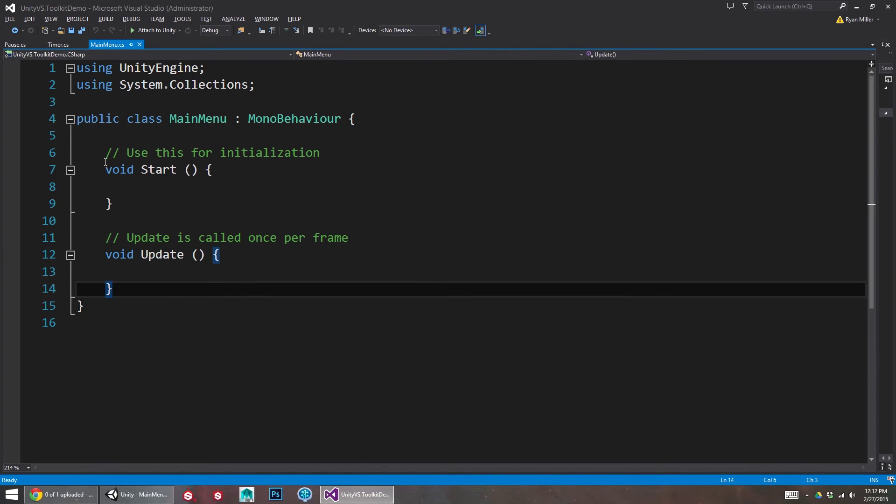
shift+click(105, 158)
text(void )
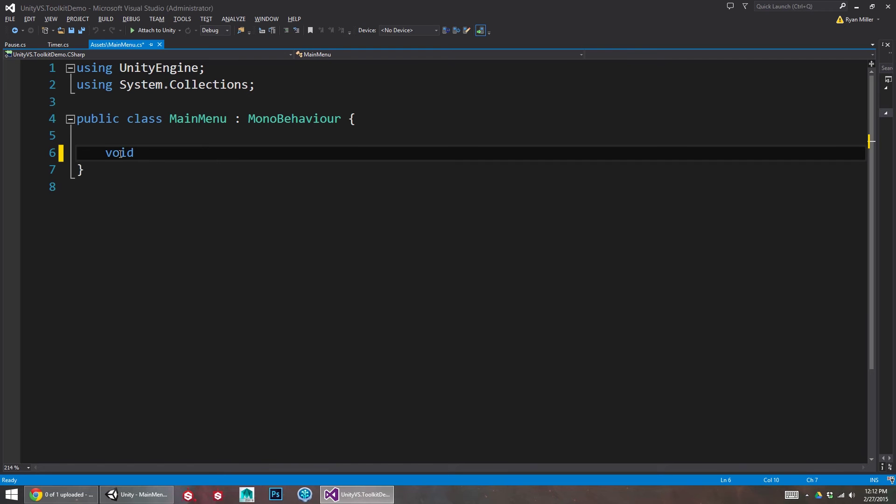
text(GameStart() {)
key(Return)
key(Up)
key(Up)
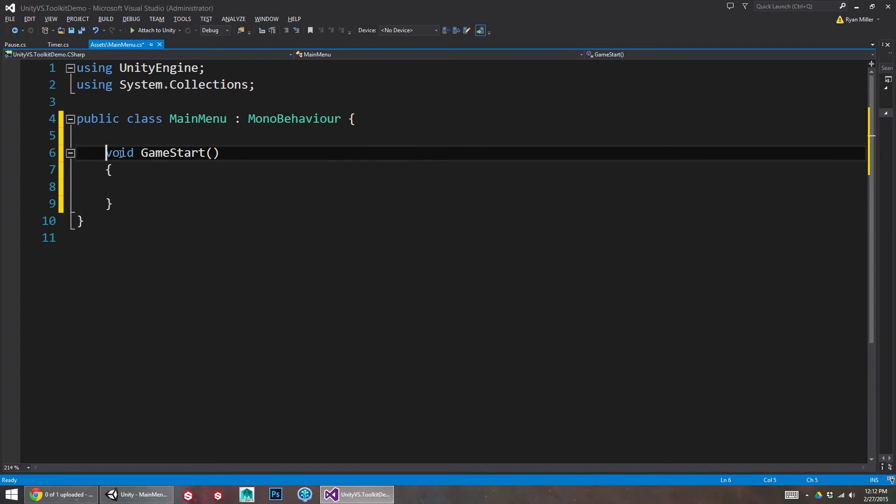
text(puyb)
key(BackSpace)
key(BackSpace)
text(blic)
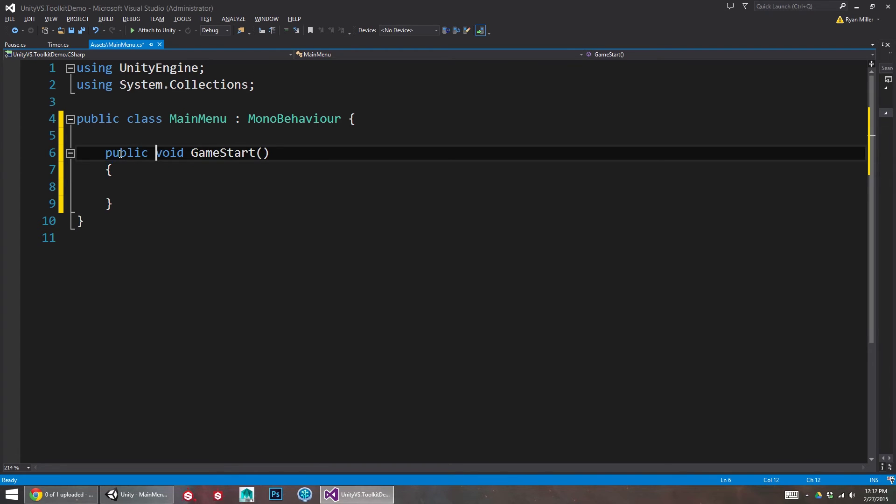
key(Down)
key(Down)
key(Down)
Add an empty public void QuitApplication() method after GameStart
key(Return)
key(Return)
text(public void )
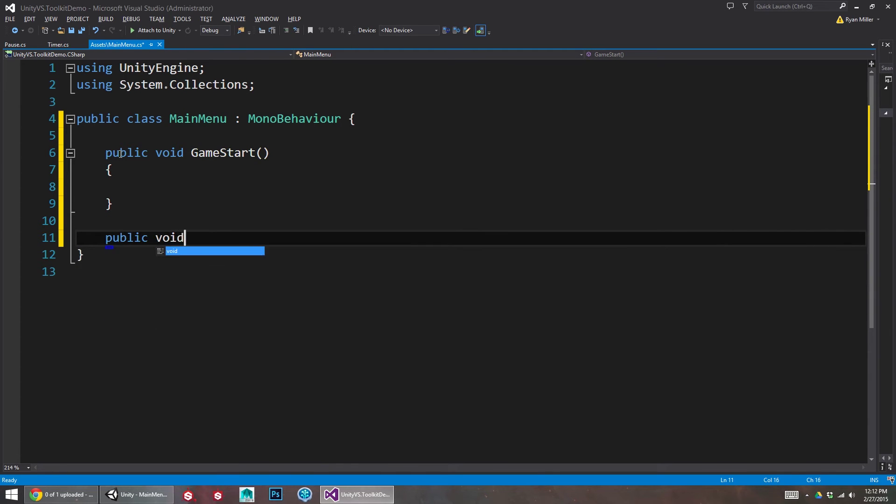
text(QuitApplication() {)
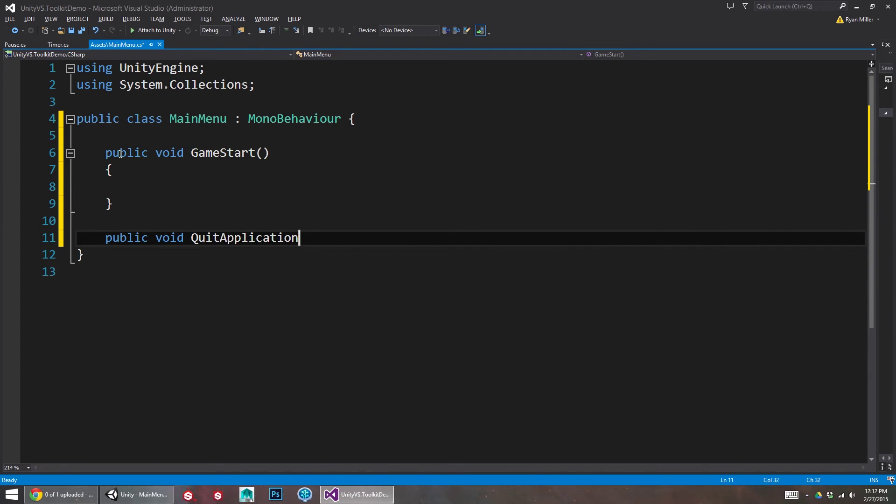
key(Return)
key(Return)
text(})
key(Up)
key(Up)
key(Up)
key(Up)
key(Up)
key(Up)
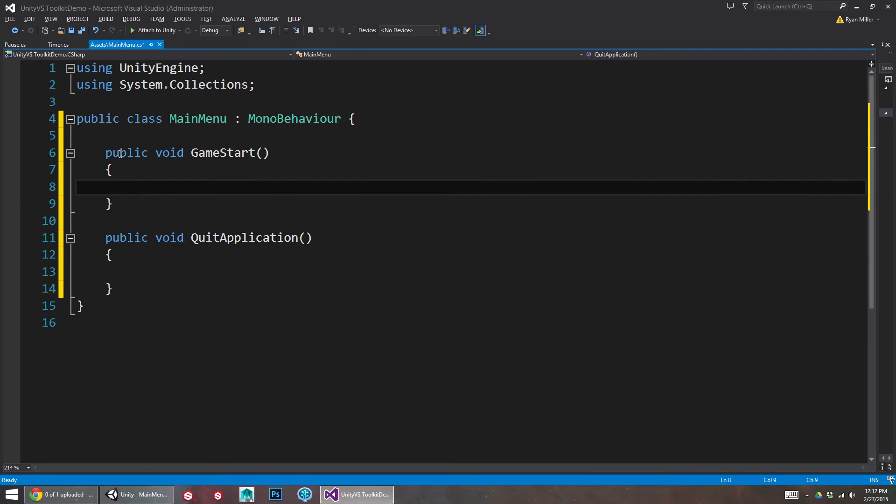
Begin an Application.LoadLevel( call inside GameStart, with blank lines above the method
click(120, 154)
key(ctrl+Return)
key(ctrl+Return)
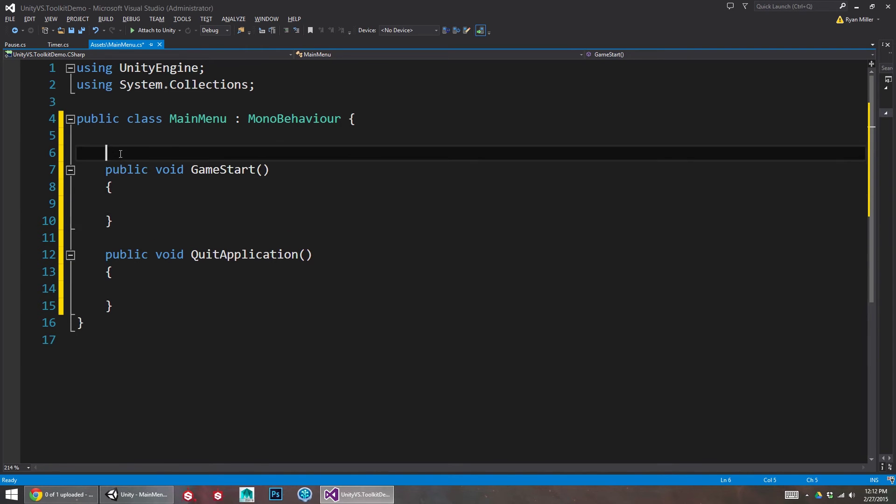
key(Down)
key(Down)
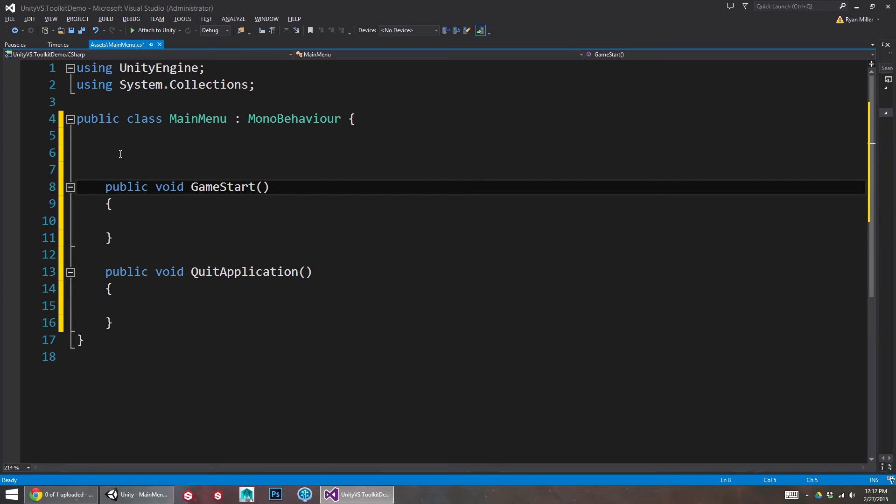
key(Down)
key(Down)
text(Application.load)
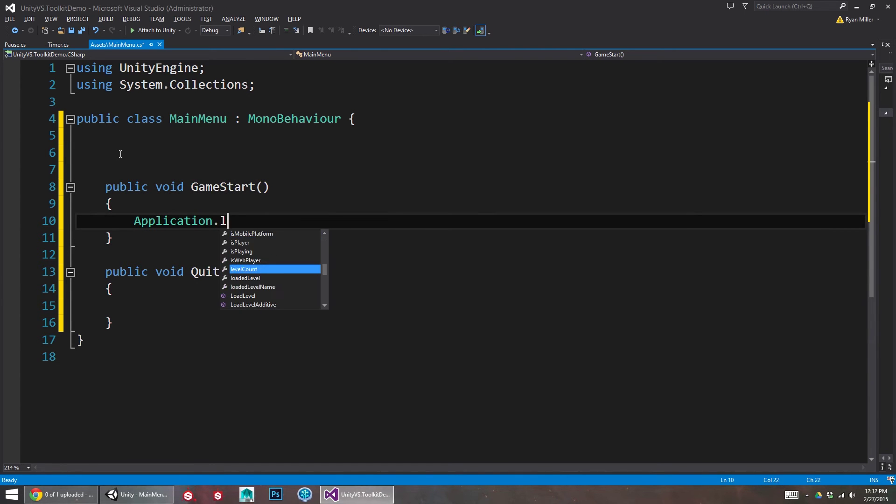
key(Down)
key(Down)
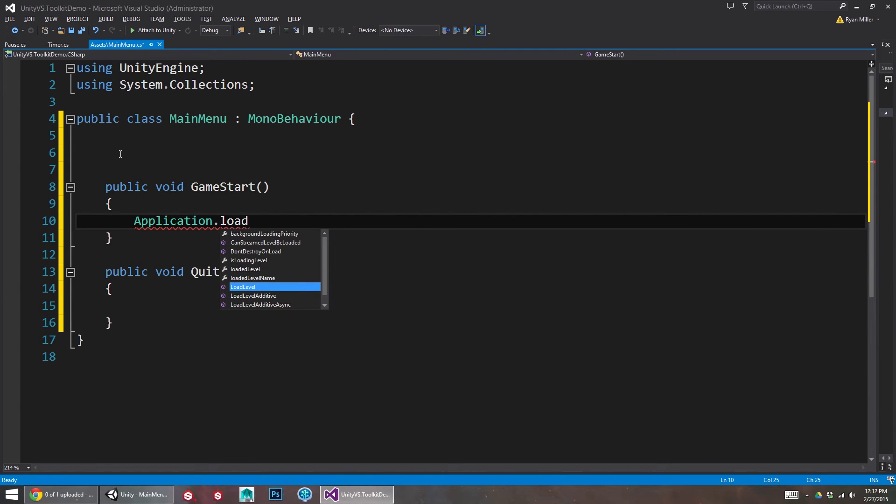
key(Tab)
text(()
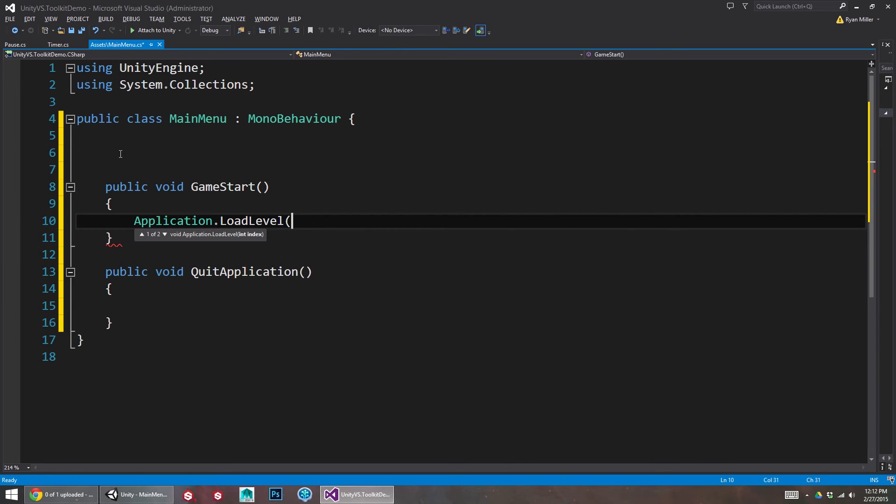
text(1)
key(BackSpace)
After checking the scene name in Unity, complete the call as Application.LoadLevel("ExampleScene");
key(alt+Tab)
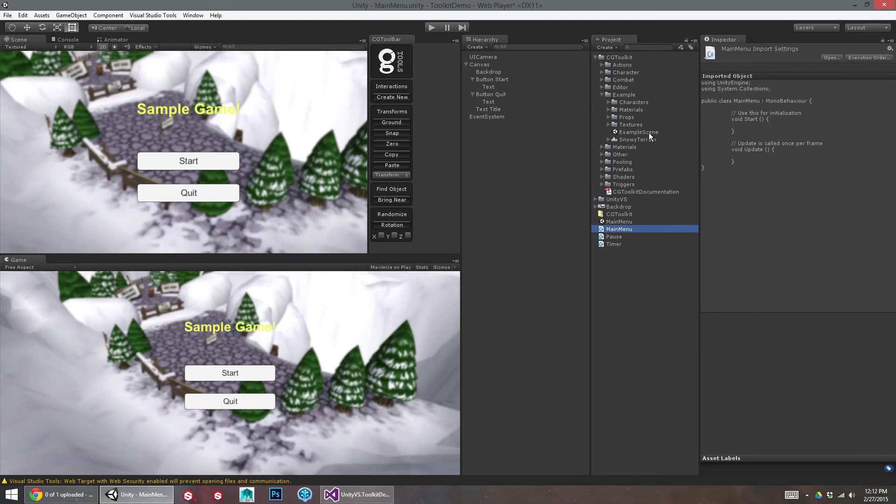
key(alt+Tab)
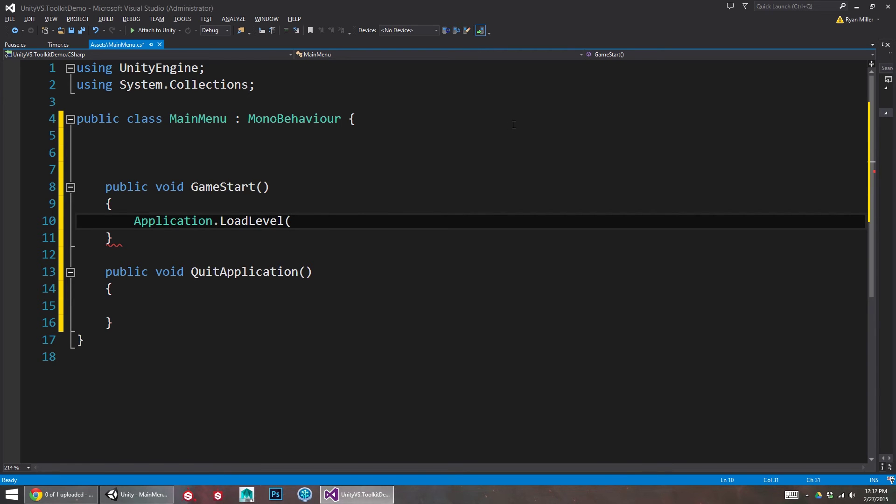
text("ExampleSceen)
key(BackSpace)
key(BackSpace)
text(ne:)
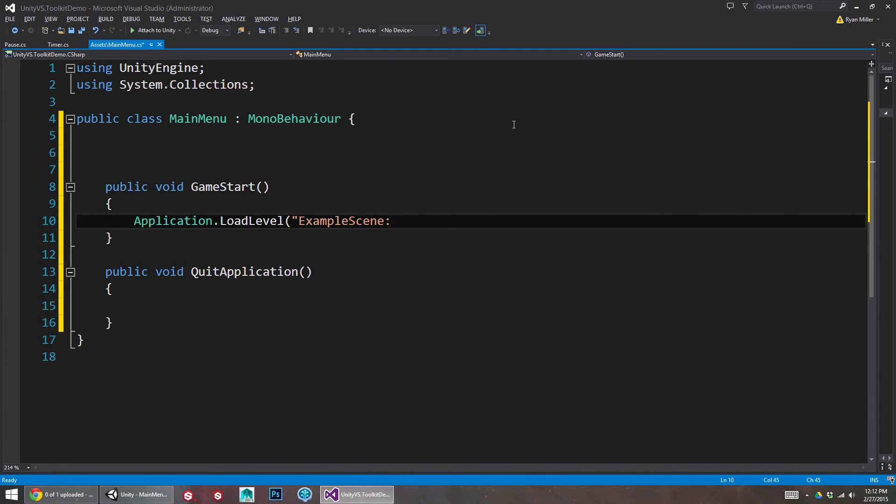
key(BackSpace)
text(");)
click(278, 154)
Declare public string gameLevel = "ExampleScene"; by moving the scene name out of LoadLevel
text(public string)
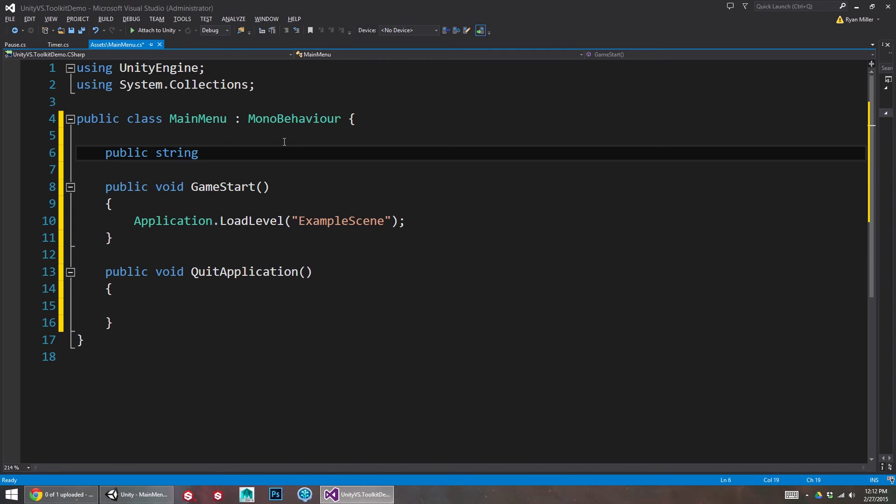
text( gameLevel =)
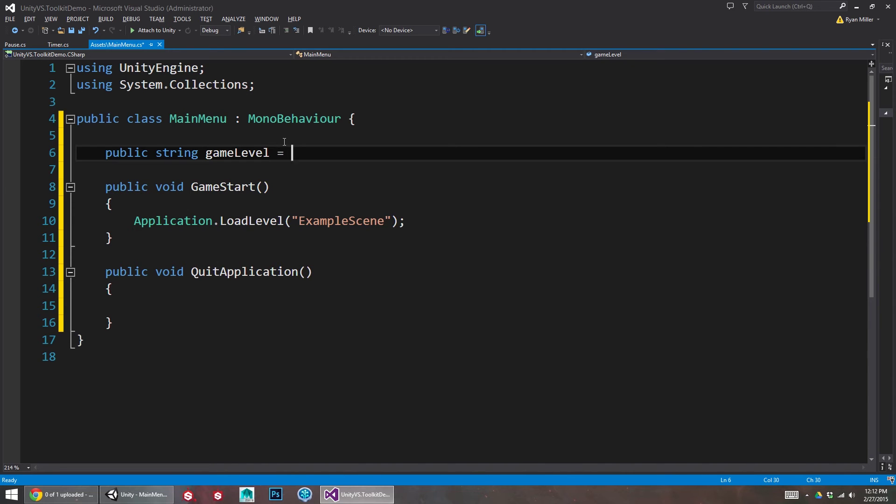
drag(292, 217, 391, 221)
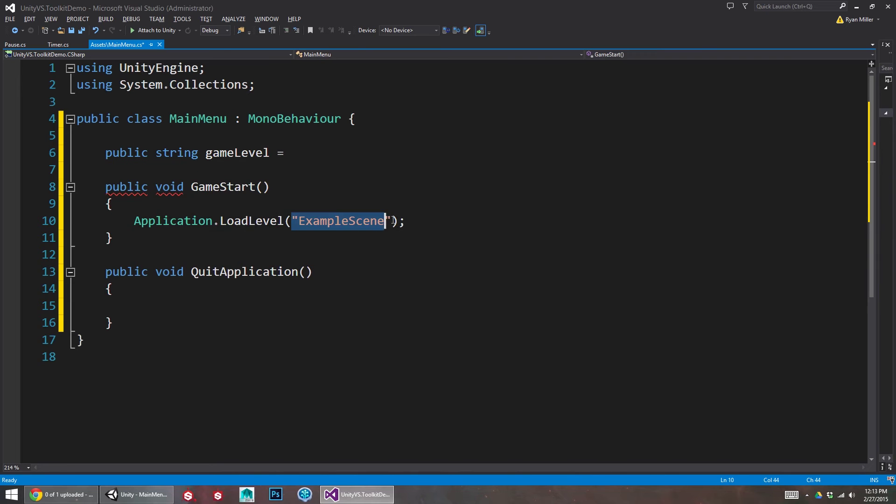
key(ctrl+x)
click(314, 156)
key(ctrl+v)
text(;)
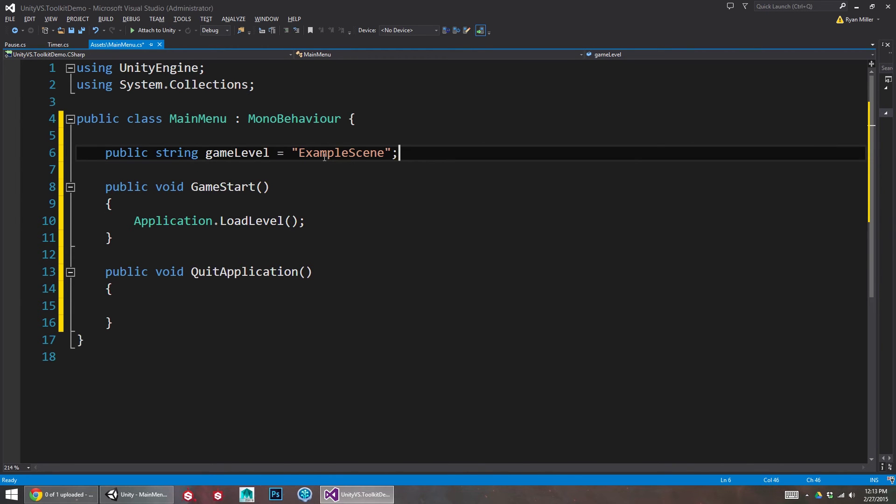
Pass gameLevel as the argument to Application.LoadLevel in GameStart
double_click(237, 152)
key(ctrl+c)
click(290, 221)
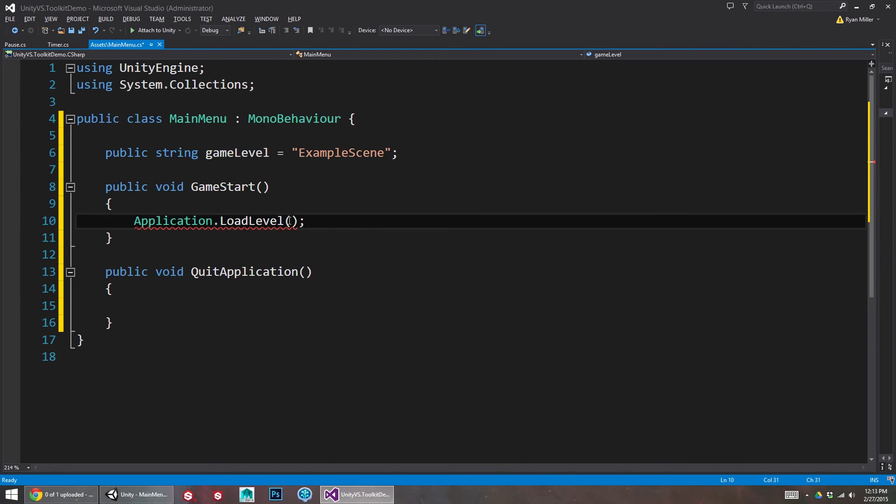
key(ctrl+v)
key(Up)
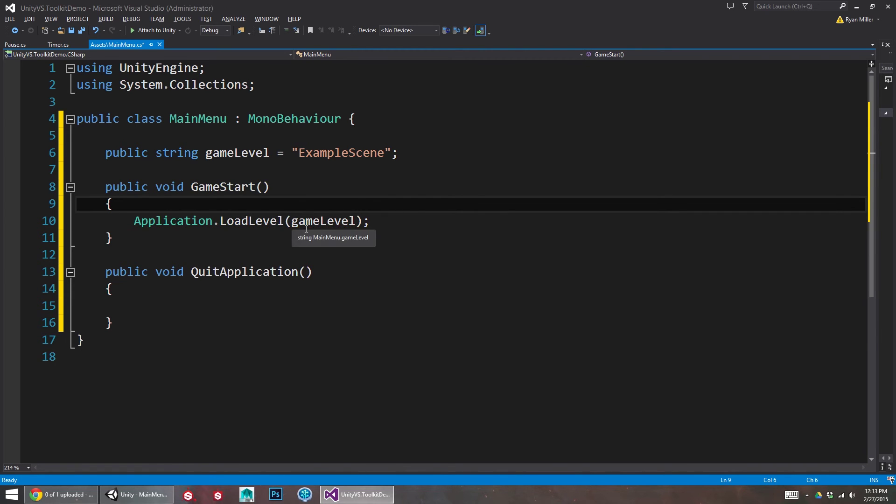
click(307, 238)
click(220, 305)
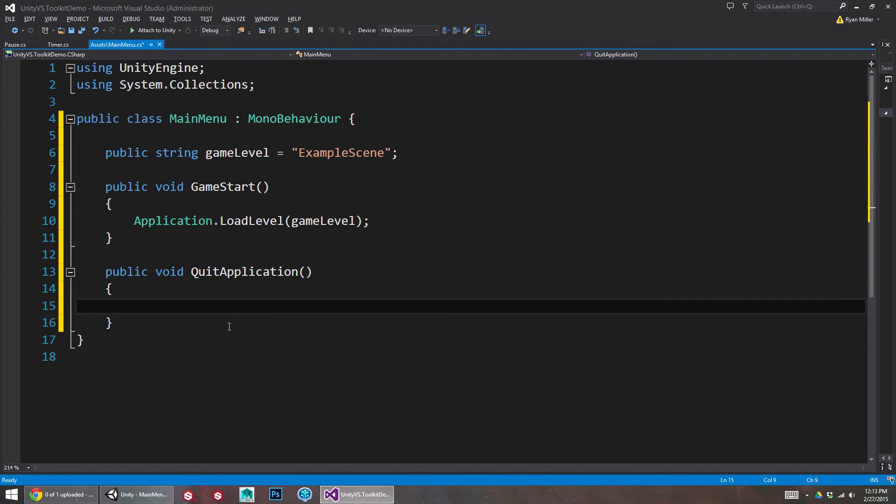
drag(105, 254, 105, 186)
click(130, 235)
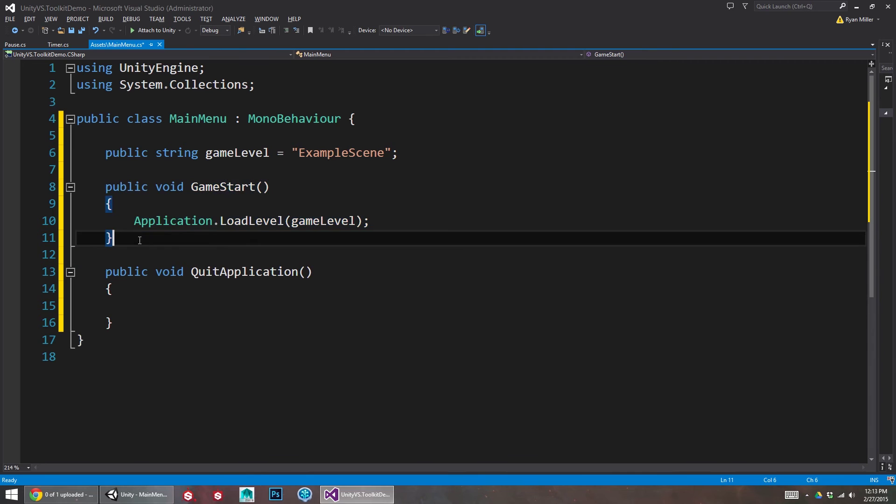
click(305, 201)
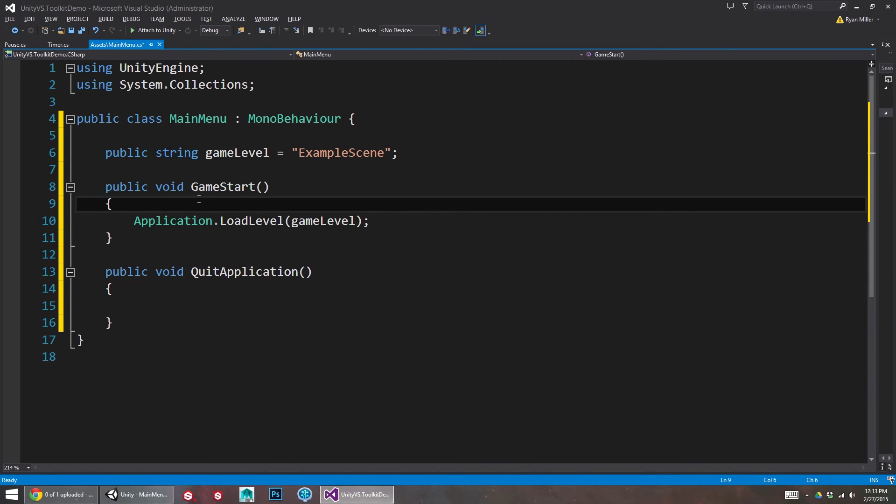
Add Time.timeScale = 1; at the top of the GameStart method
key(Return)
text(Time.t)
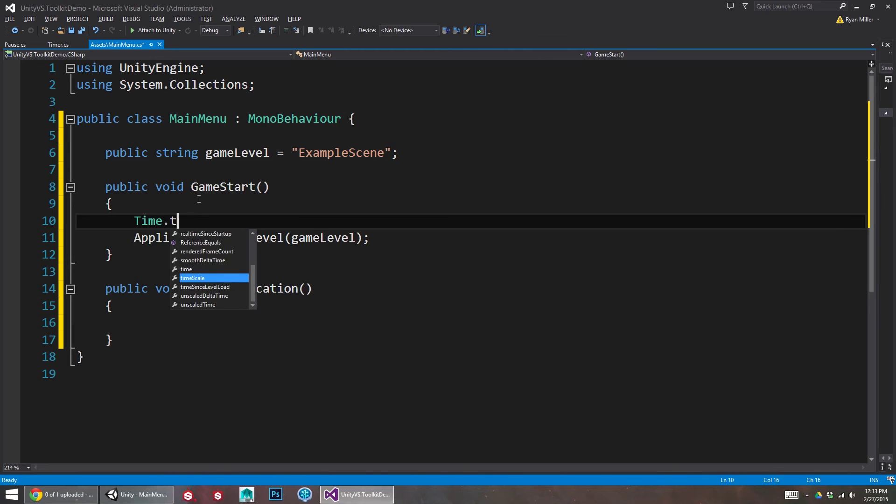
key(Tab)
text(= 1;)
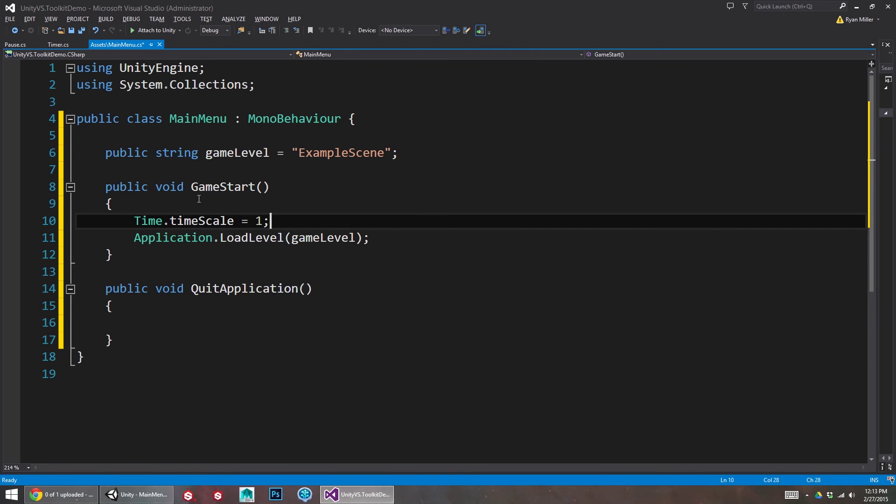
Add Application.Quit(); to the QuitApplication body and save the script
click(228, 238)
click(219, 254)
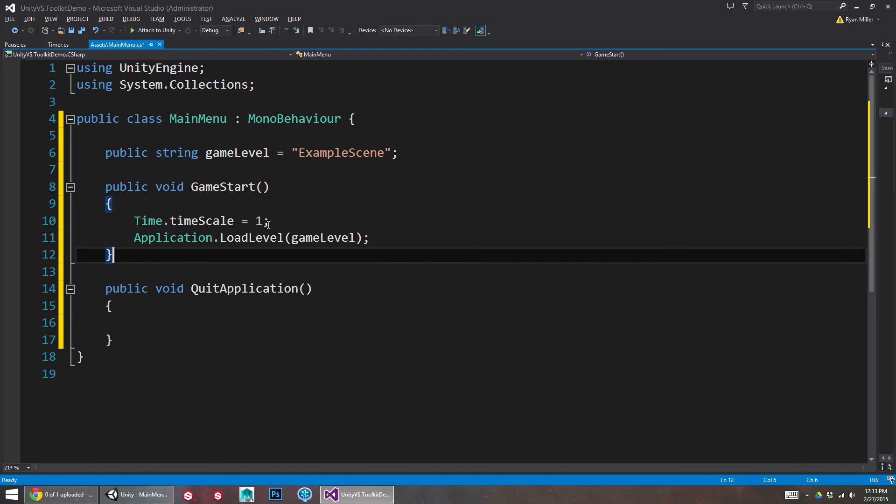
click(202, 323)
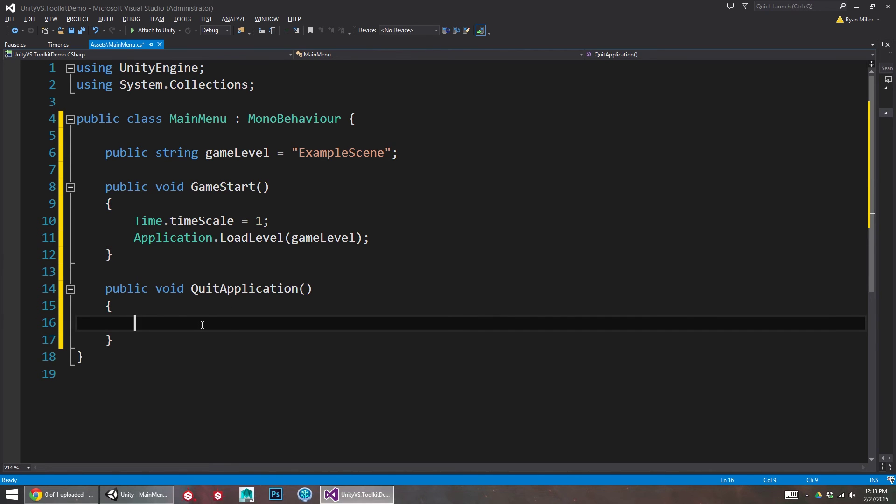
text(Application.)
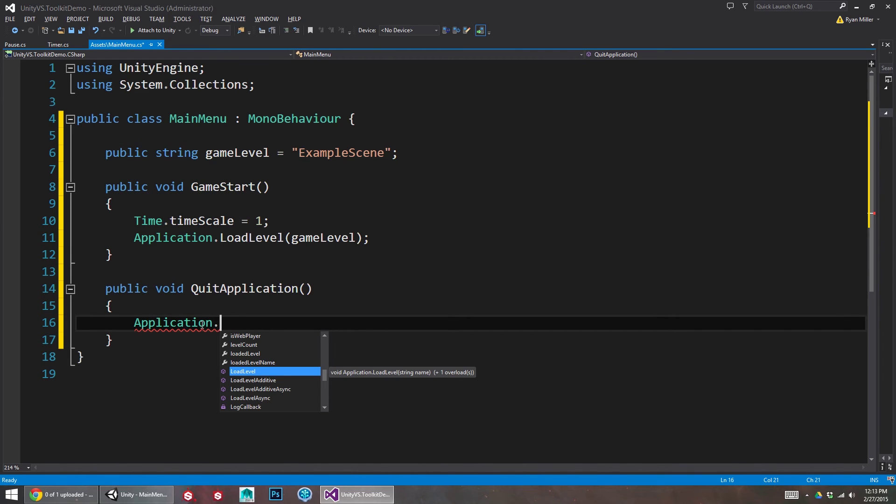
text(qui)
key(Tab)
text(();)
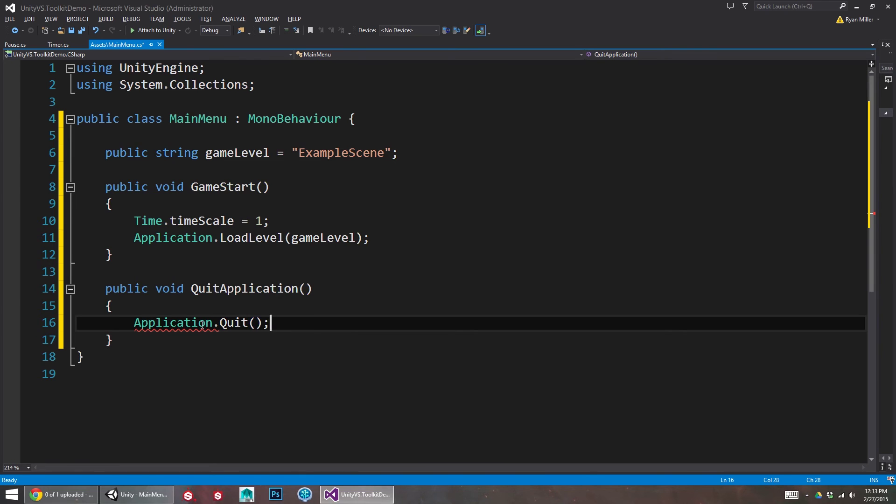
key(ctrl+s)
Review the edited GameStart and QuitApplication methods, then return to Unity
click(191, 310)
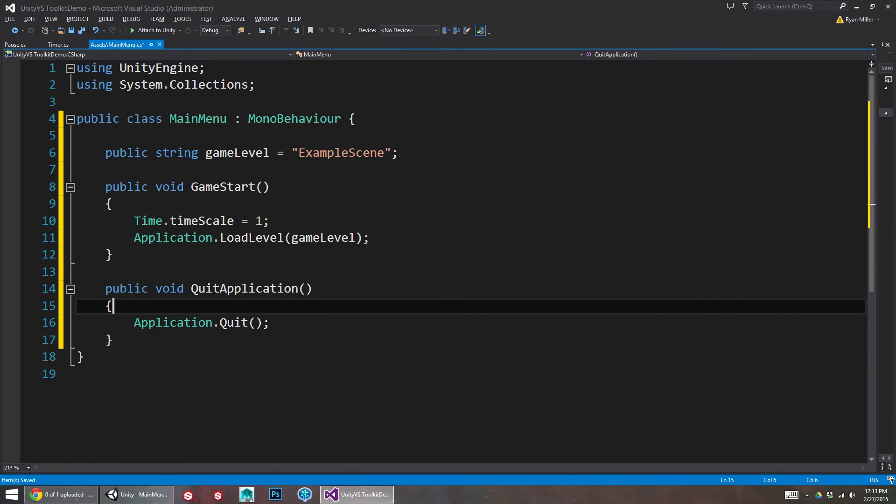
drag(270, 322, 134, 322)
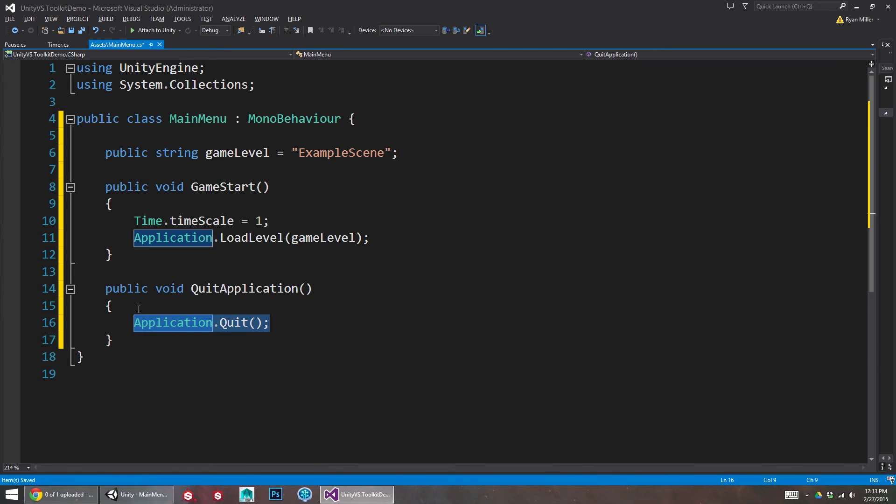
click(138, 310)
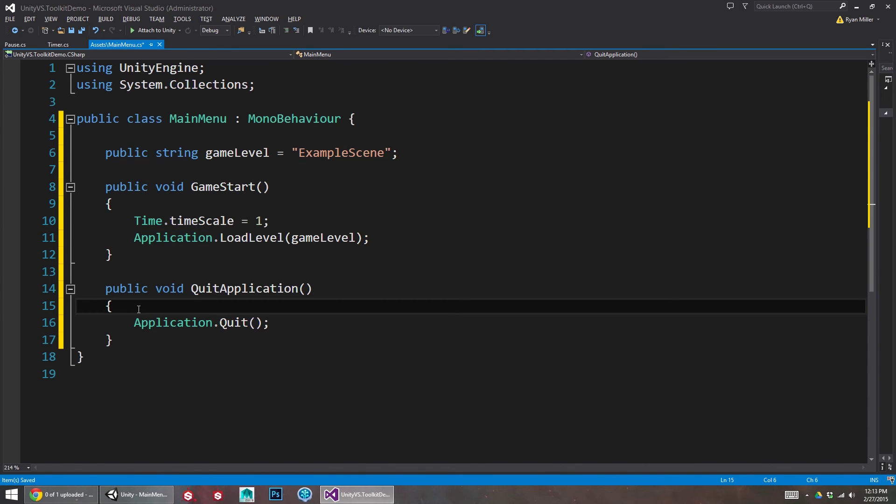
key(Up)
key(Up)
key(Up)
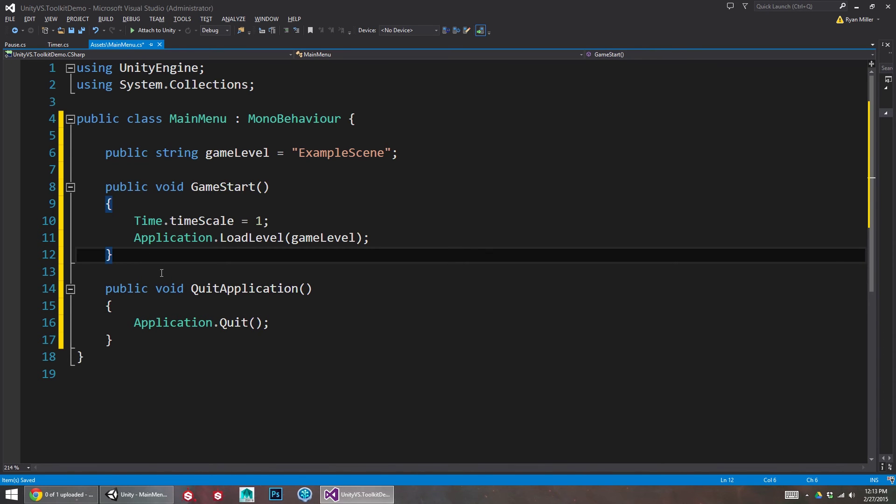
click(171, 288)
drag(99, 187, 113, 254)
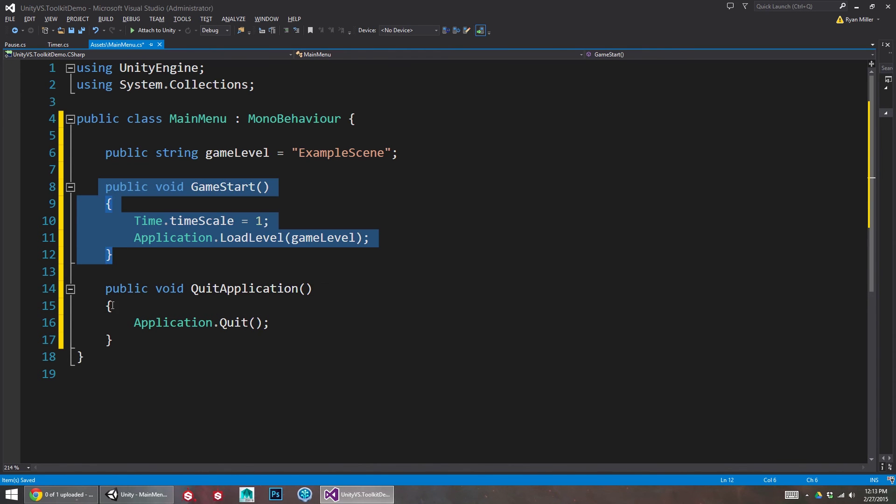
click(100, 288)
drag(100, 288, 113, 340)
key(Down)
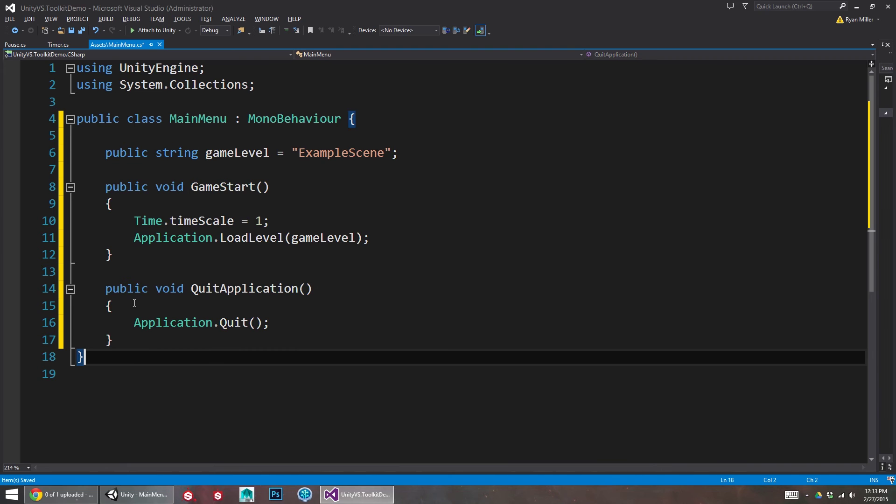
key(alt+Tab)
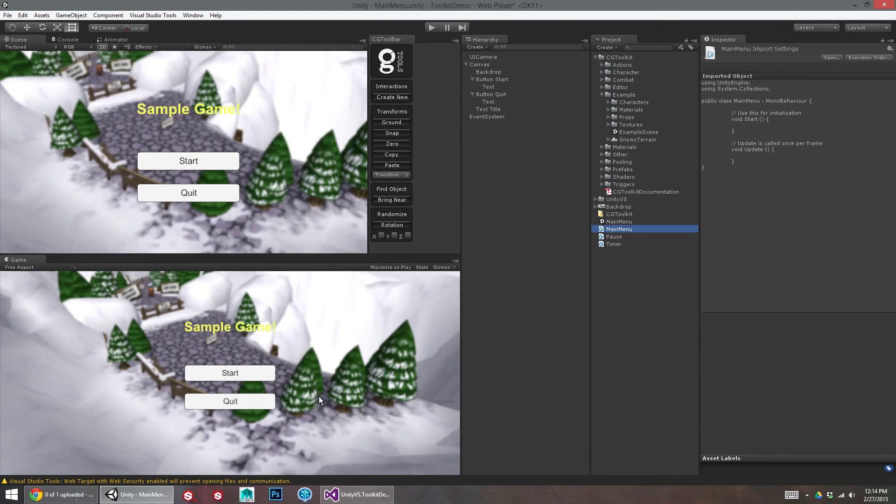
Open the Console and reimport the MainMenu script asset
click(241, 480)
click(614, 230)
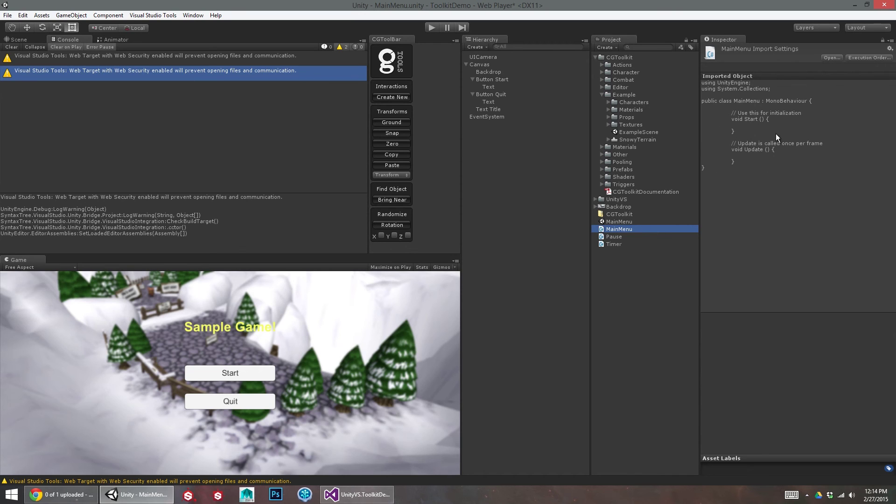
right_click(626, 232)
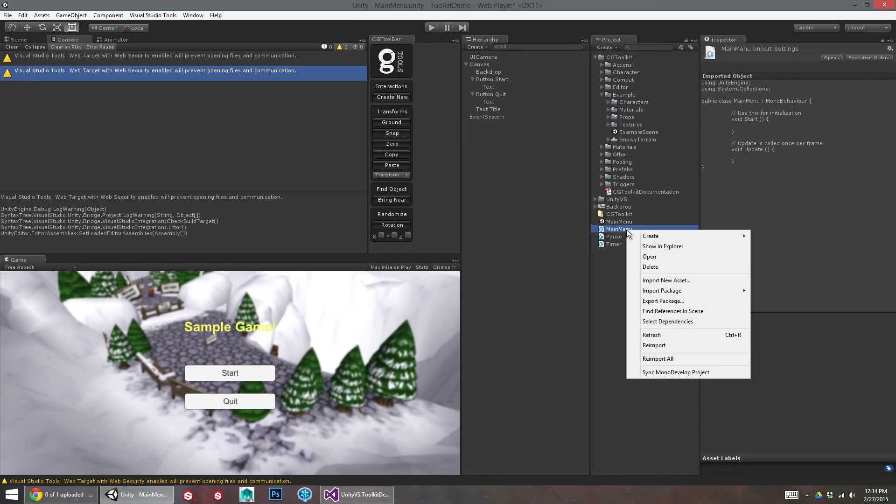
click(653, 345)
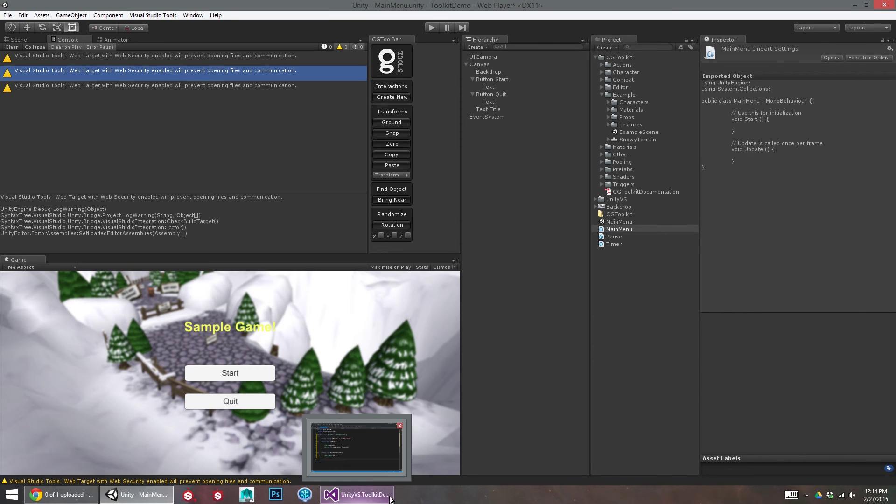
Save all open files in Visual Studio and switch back to Unity
click(357, 494)
click(10, 19)
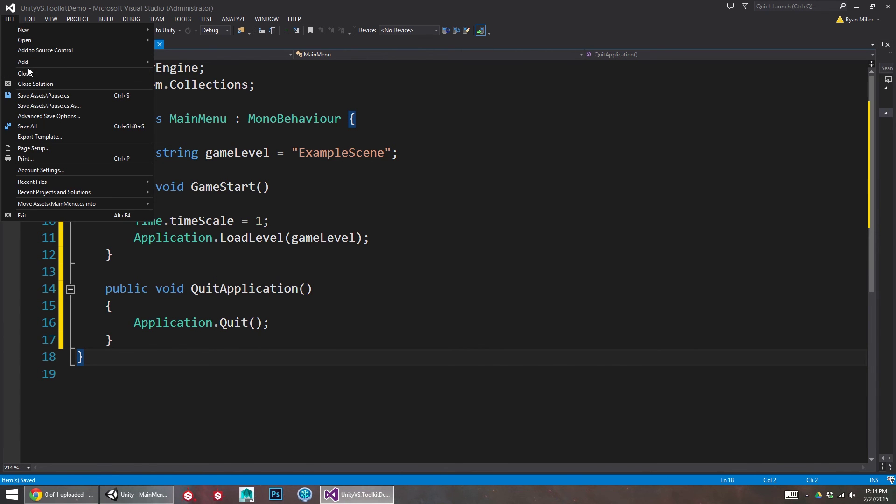
click(27, 126)
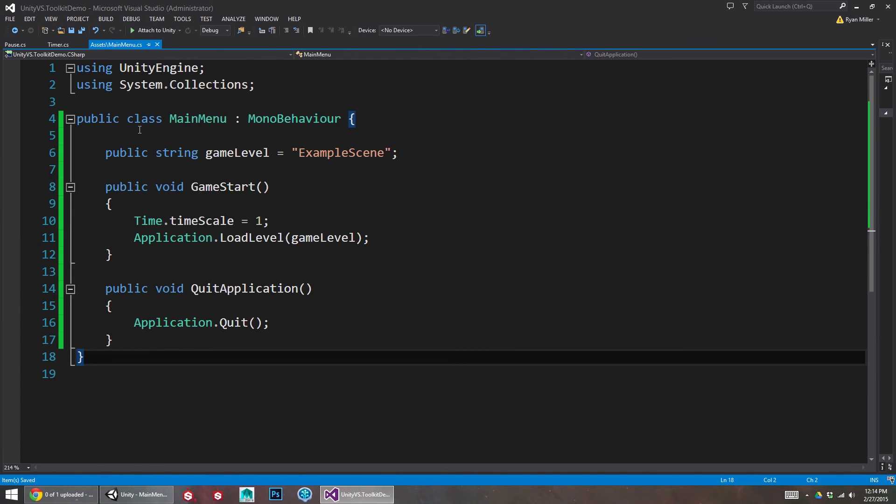
click(188, 135)
key(alt+Tab)
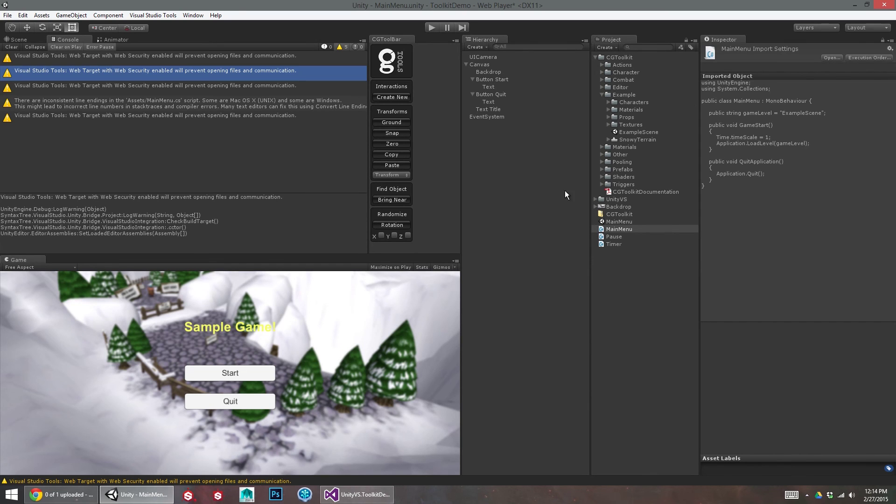
Read the Visual Studio Tools warnings in the Console and clear them all
click(17, 40)
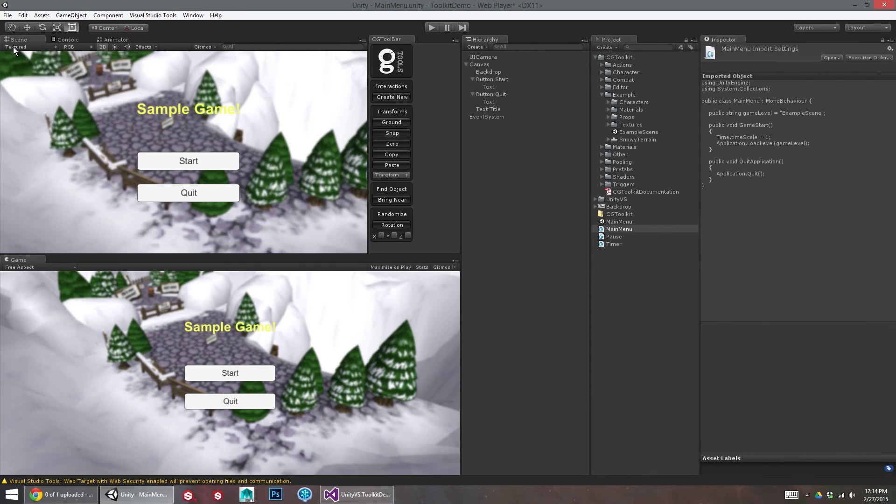
click(13, 47)
click(111, 40)
click(69, 39)
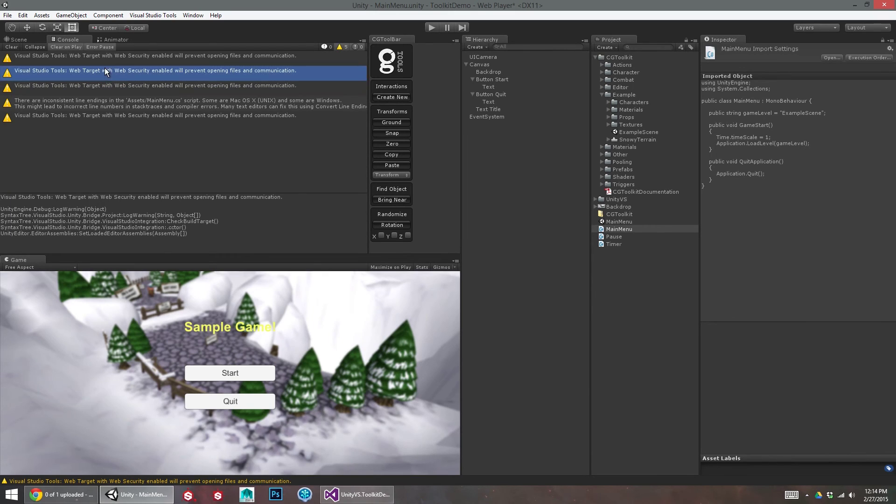
click(109, 87)
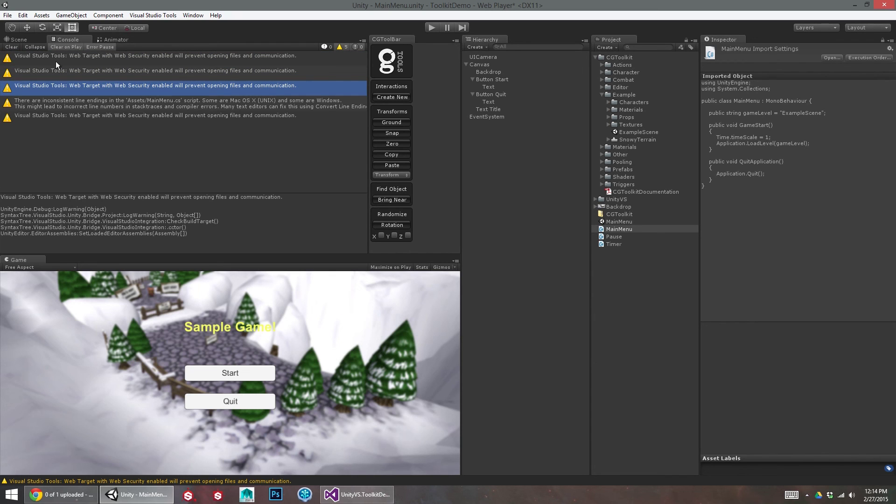
click(11, 47)
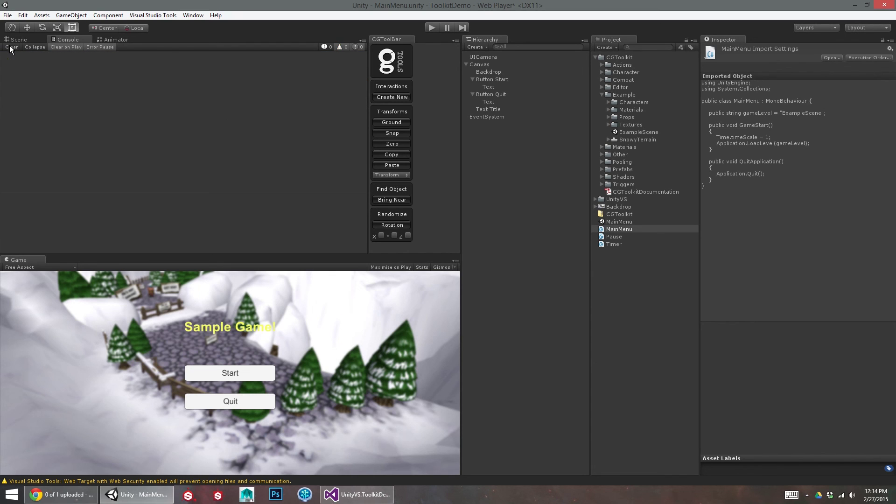
click(614, 228)
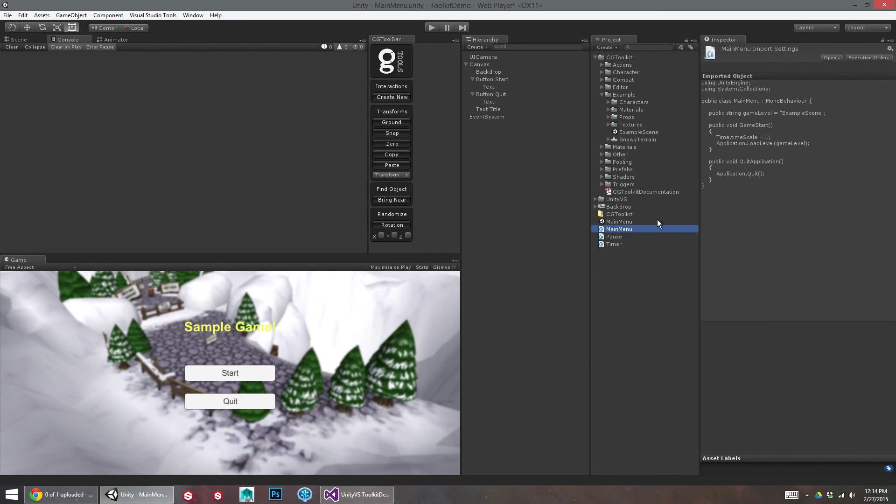
Attach MainMenu to the Canvas and make the Start button's On Click call MainMenu.GameStart
click(484, 64)
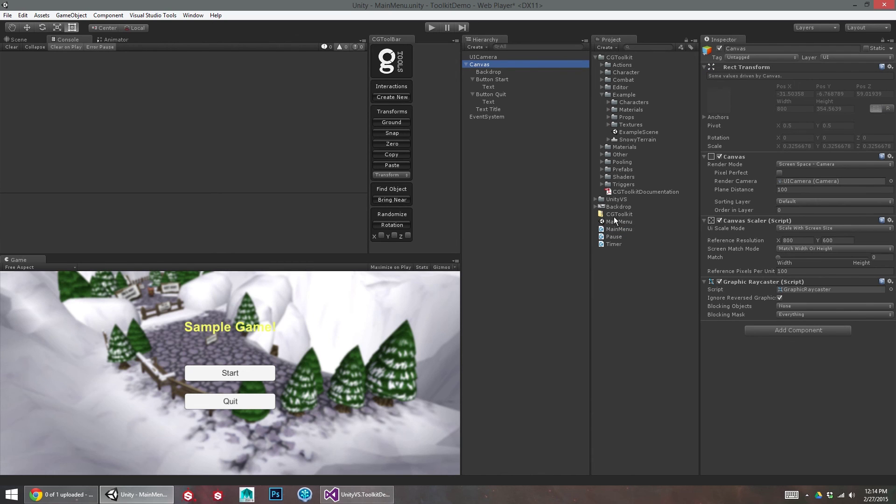
drag(609, 230, 746, 343)
click(491, 81)
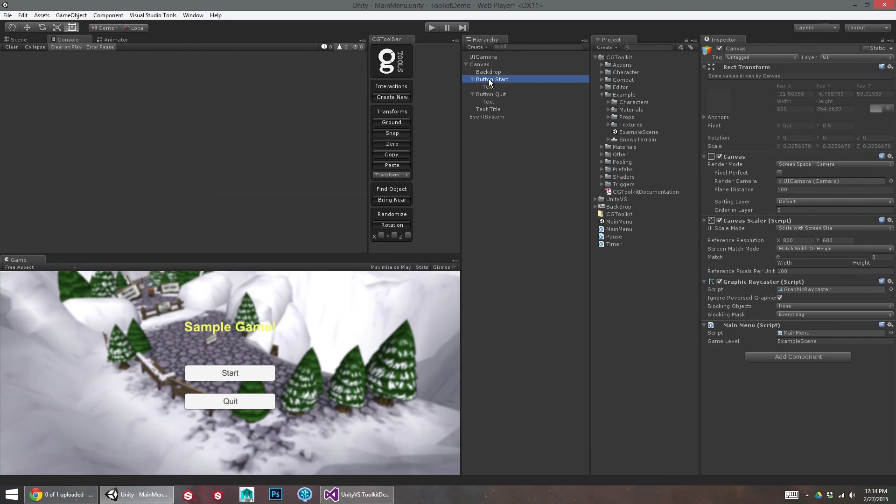
scroll(740, 290, down, 3)
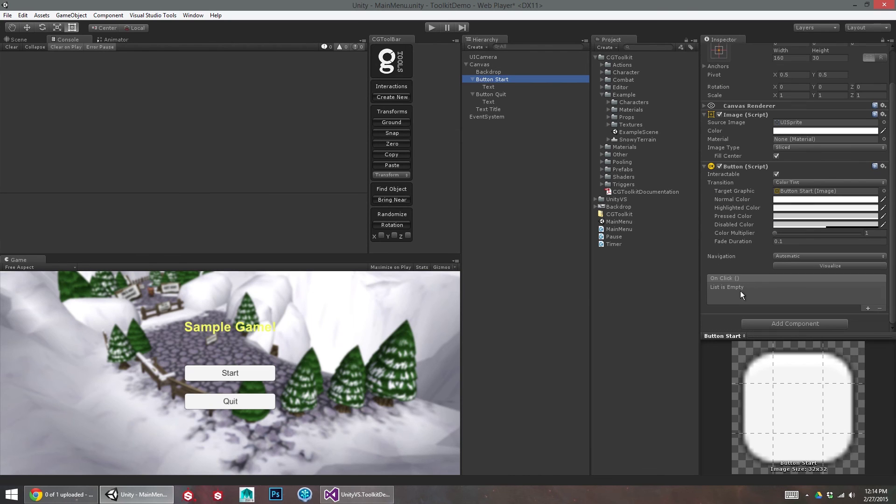
click(868, 308)
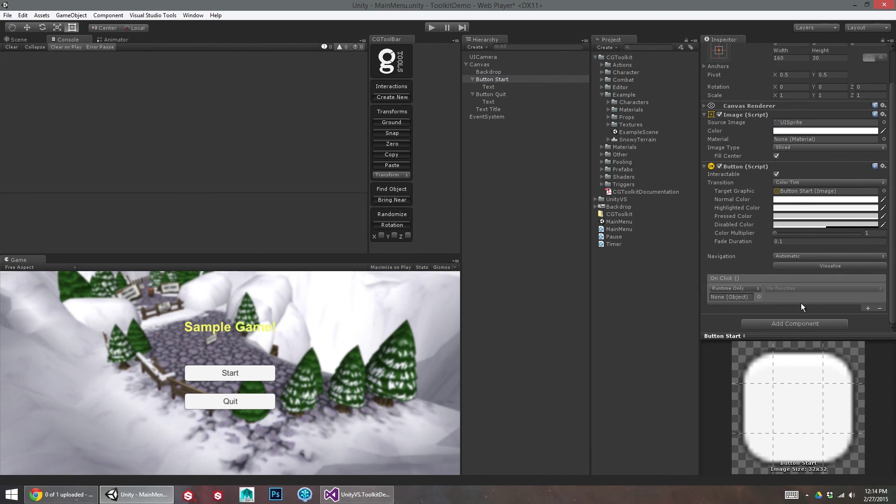
drag(480, 65, 721, 297)
click(785, 288)
mouse_move(792, 364)
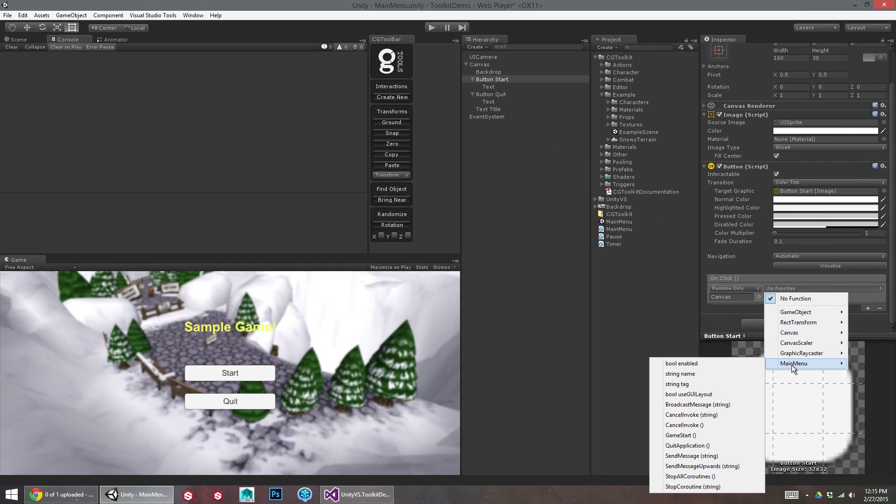
click(694, 435)
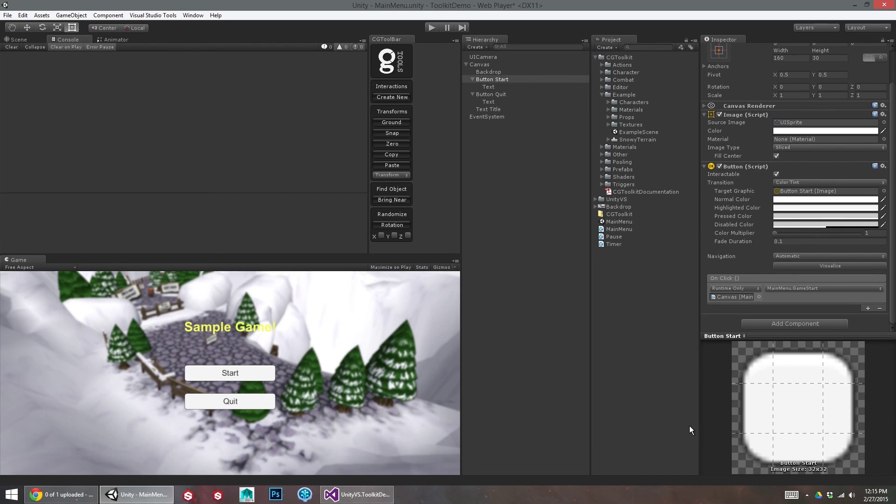
Make the Quit button's On Click call MainMenu.QuitApplication using the Canvas
click(492, 96)
click(867, 308)
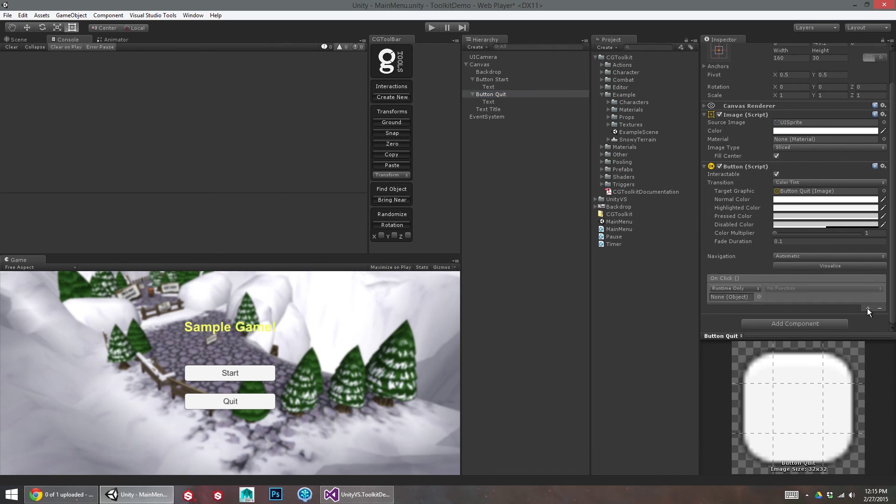
drag(479, 64, 728, 297)
click(793, 288)
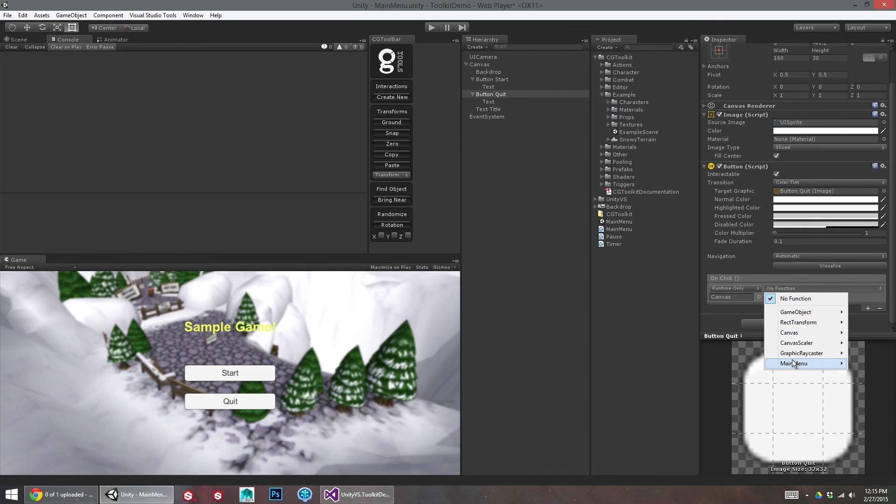
mouse_move(793, 363)
click(687, 445)
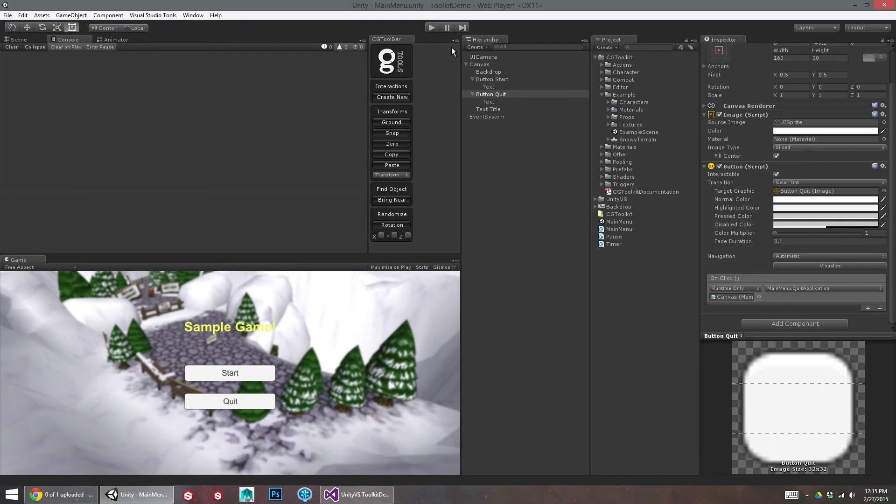
click(494, 65)
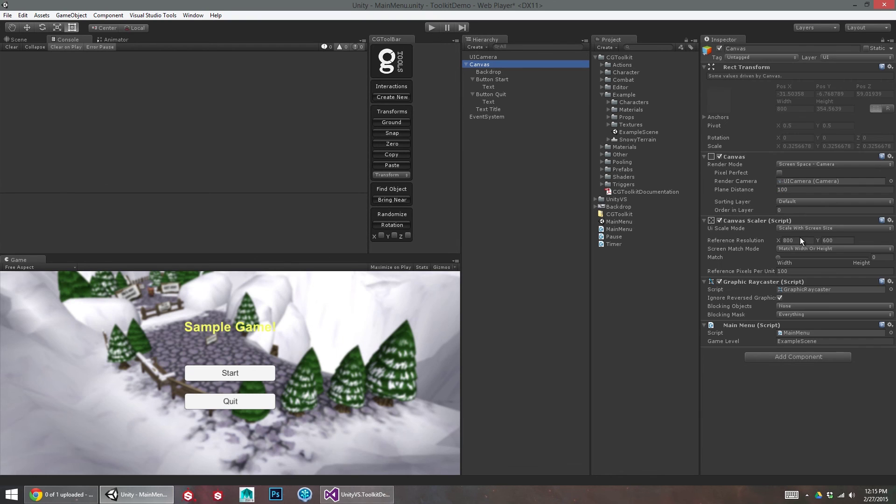
Add MainMenu.unity to Scenes In Build at index 0, ahead of ExampleScene.unity
click(788, 342)
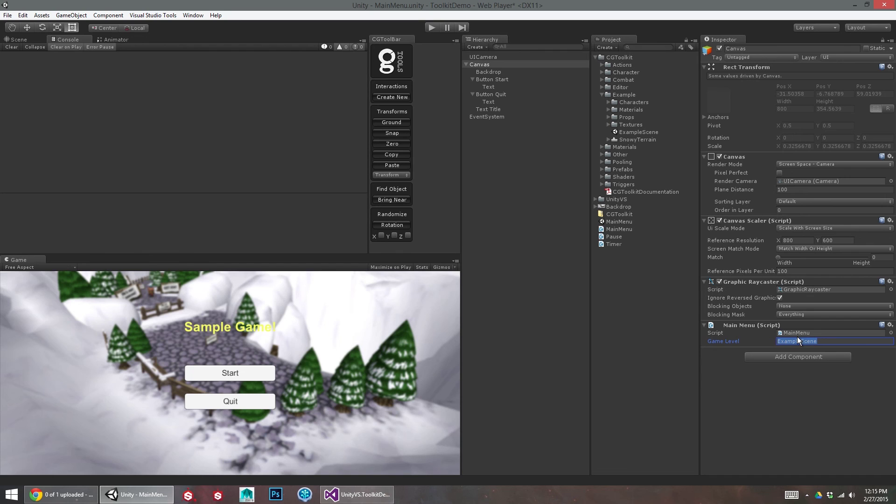
click(8, 15)
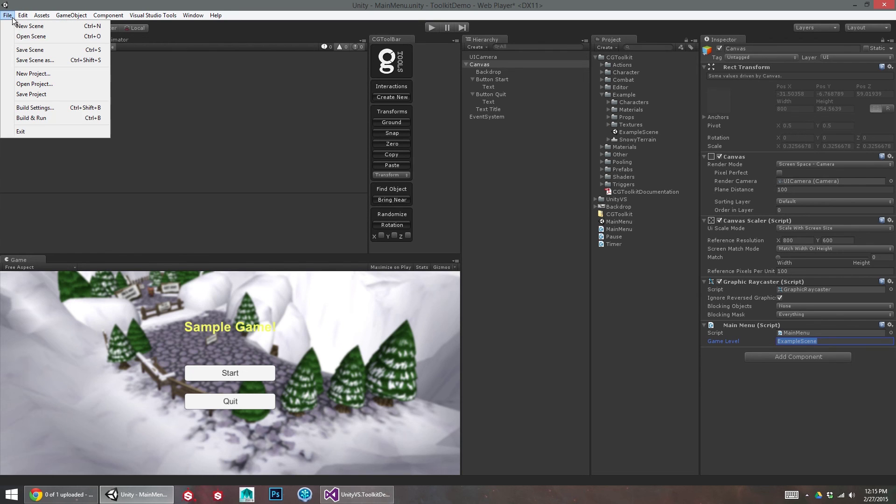
click(54, 108)
drag(98, 181, 212, 111)
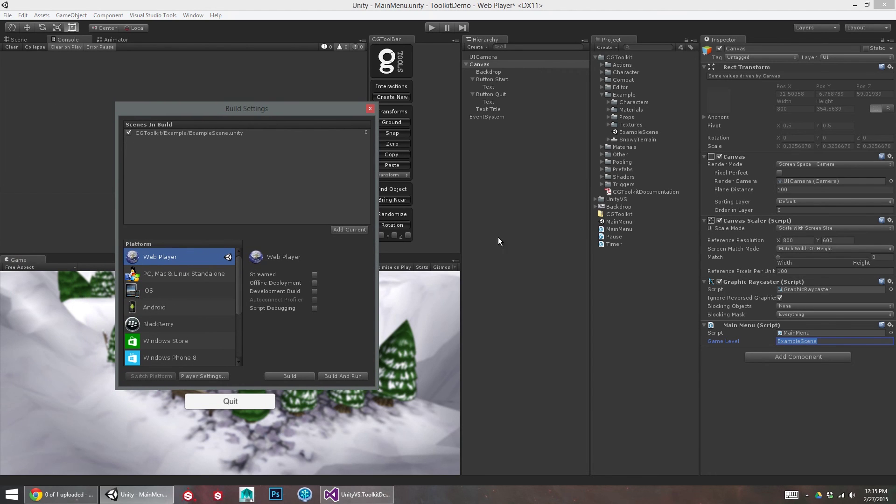
drag(317, 206, 210, 139)
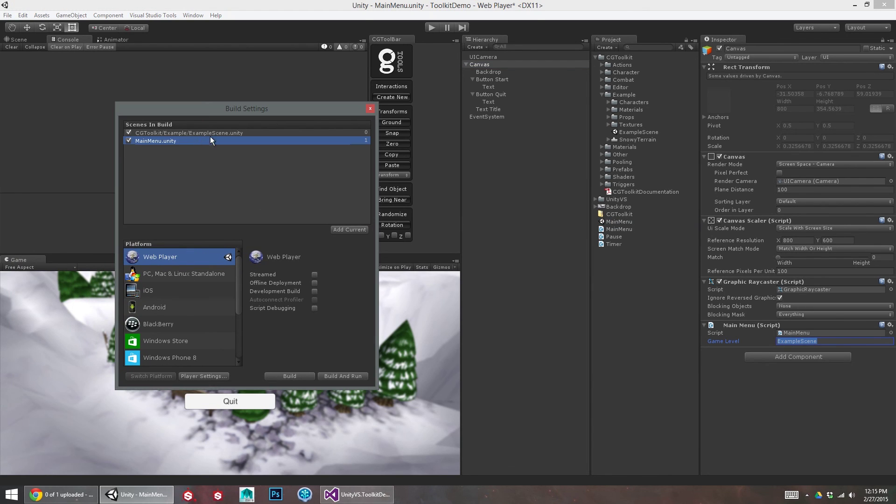
click(247, 135)
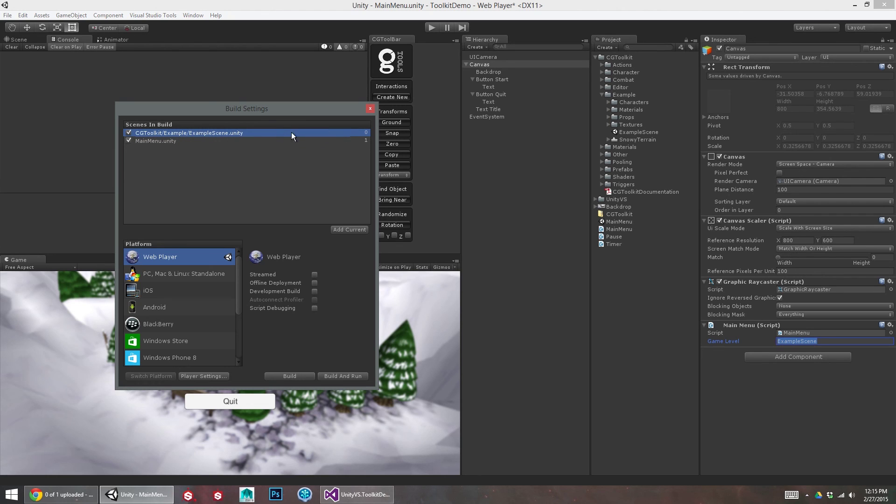
drag(197, 135, 175, 147)
click(219, 132)
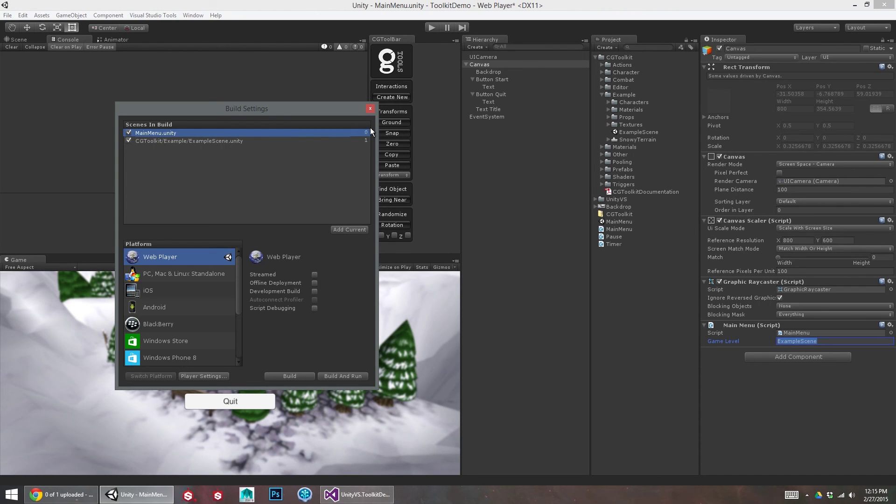
click(370, 109)
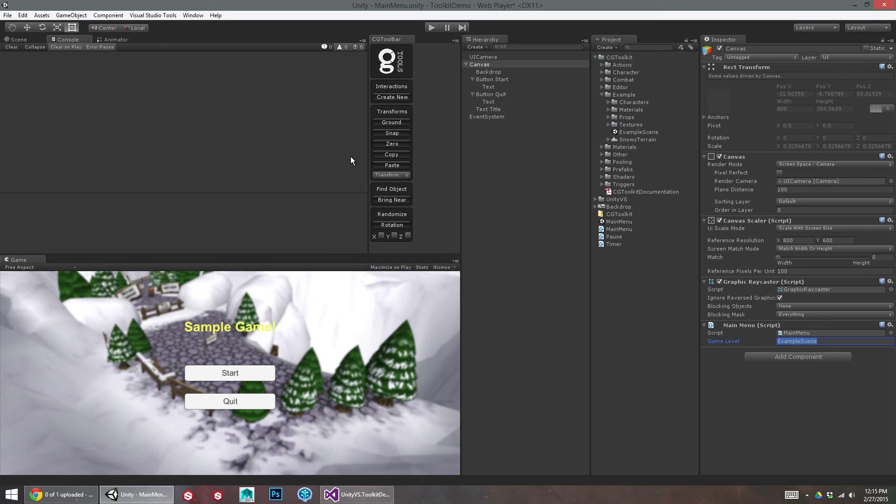
Play-test the menu, clicking Start to load the example scene, then run again for Quit
click(430, 27)
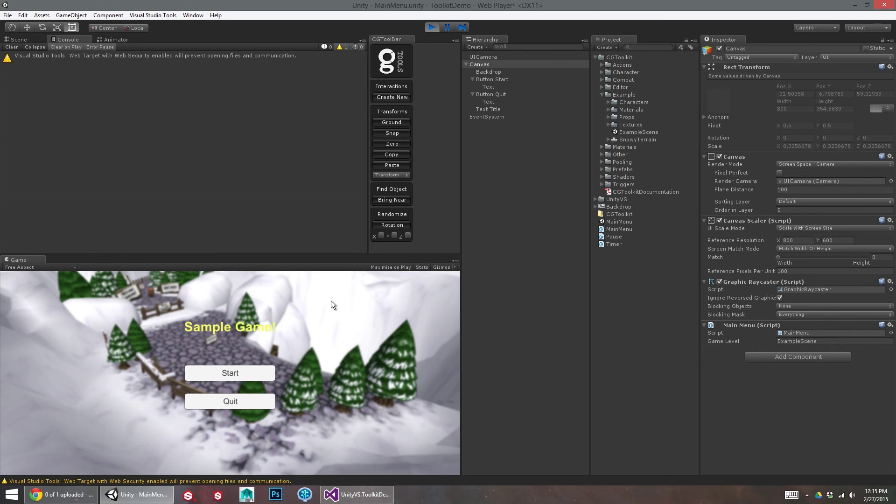
click(234, 376)
click(430, 28)
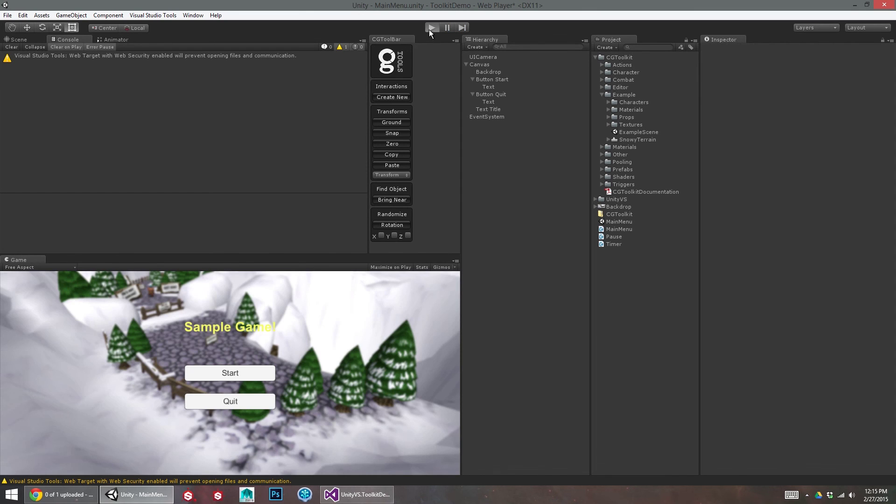
key(ctrl+p)
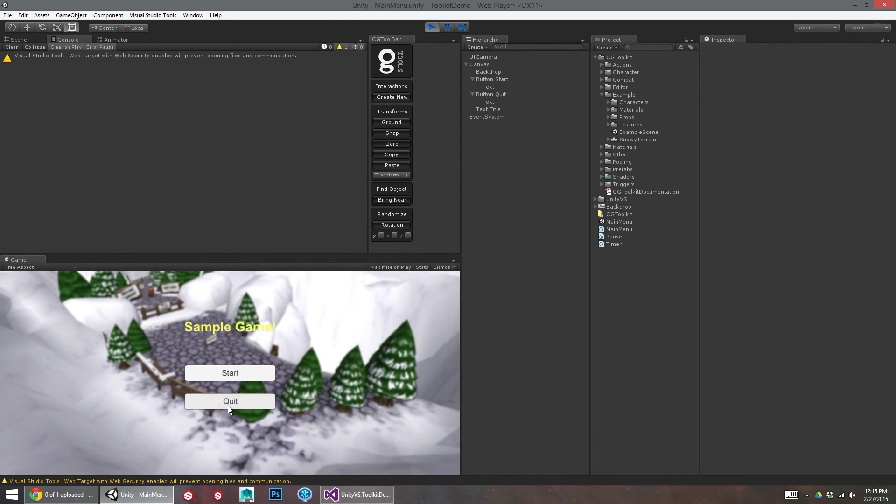
click(429, 26)
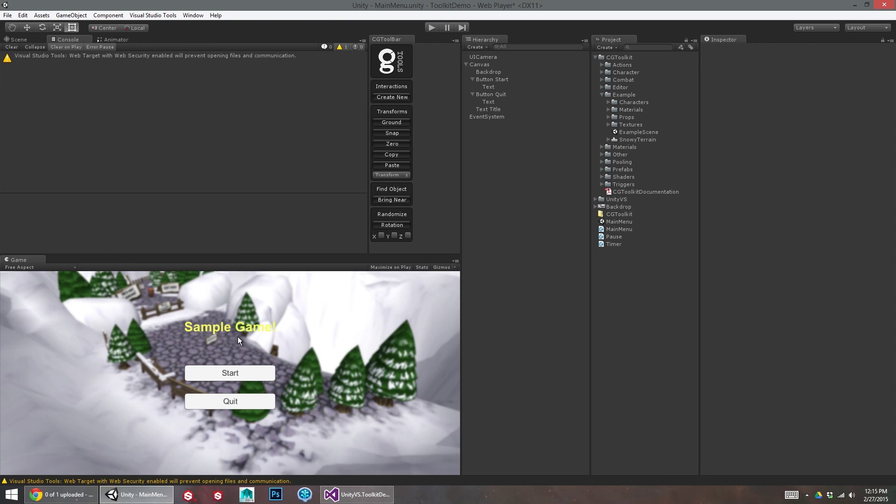
Save the MainMenu scene from the File menu
click(7, 15)
click(29, 49)
click(488, 64)
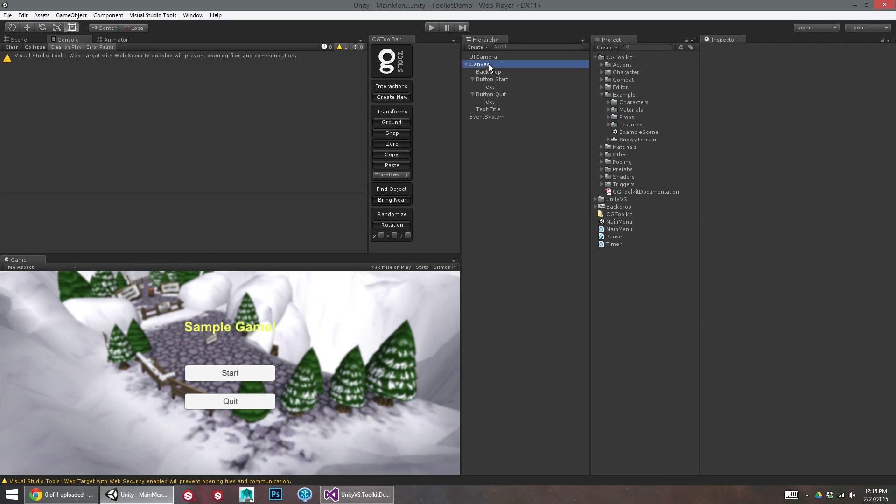
click(305, 344)
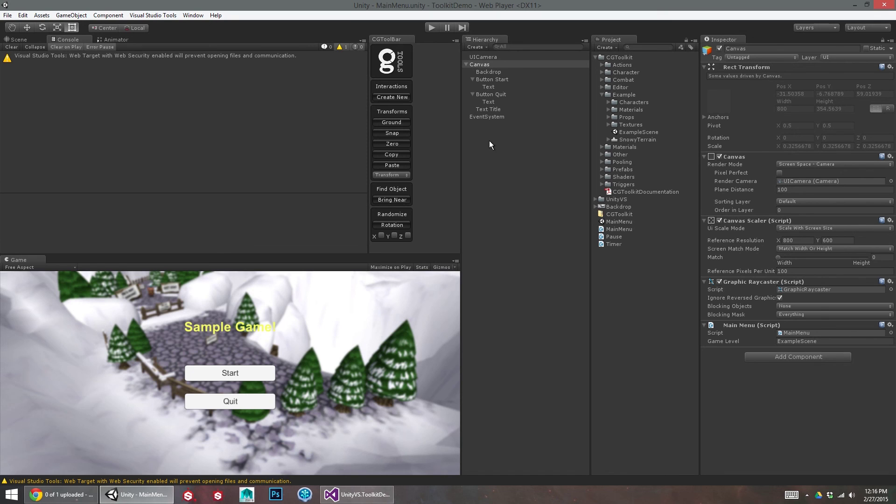